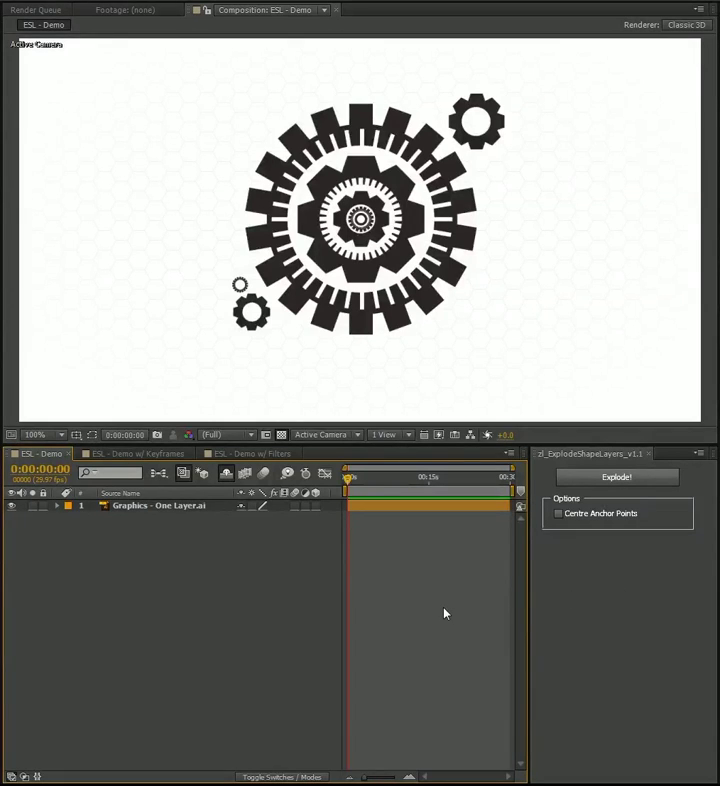
- Create a shape layer from the Graphics - One Layer.ai vector layer
left_click(580, 588)
left_click(158, 510)
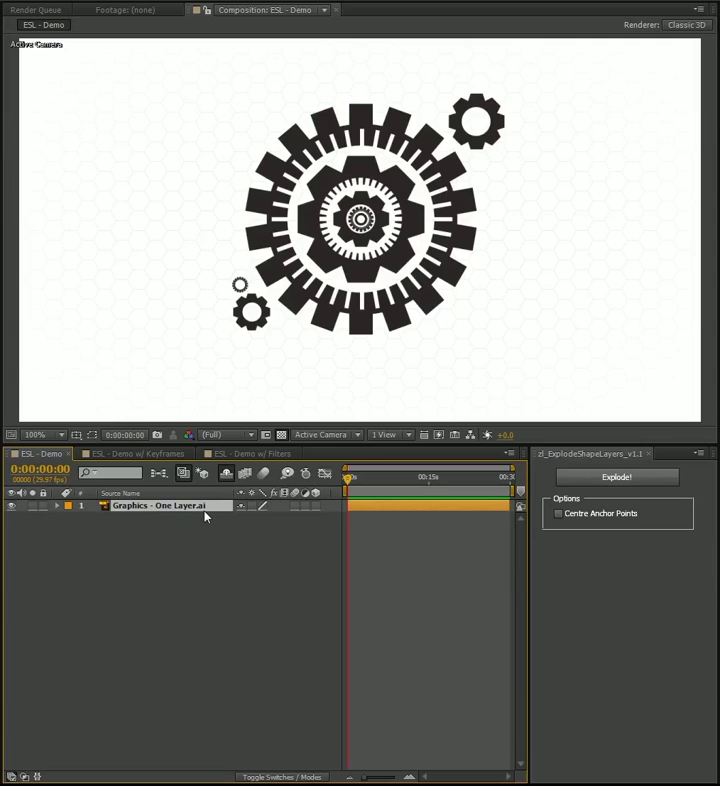
right_click(206, 516)
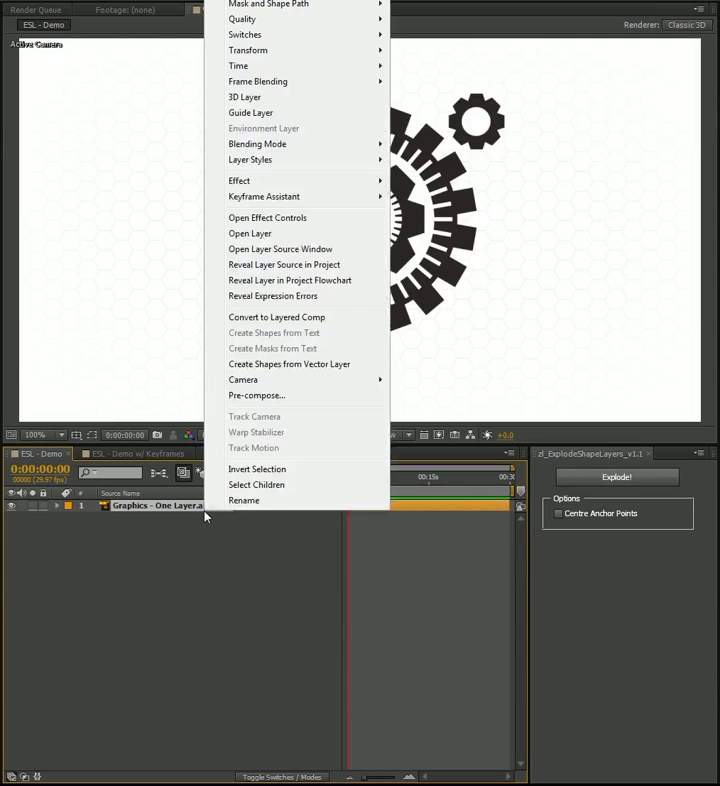
left_click(376, 367)
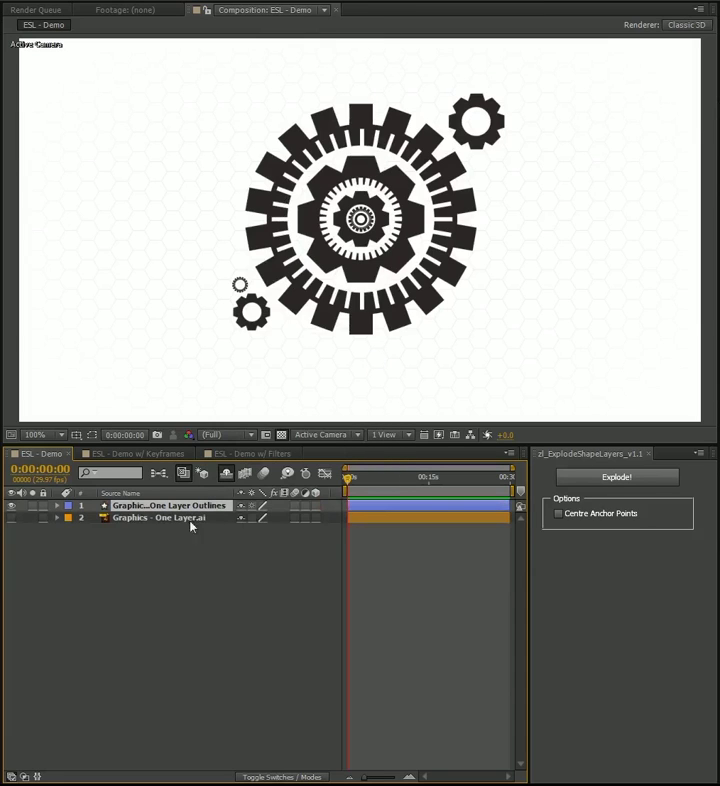
left_click(146, 614)
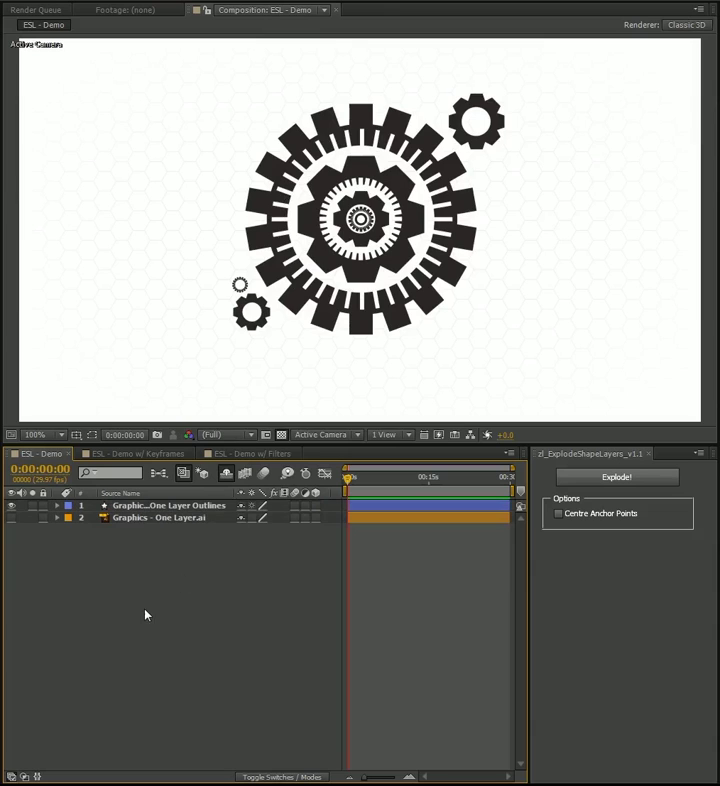
- Expand the contents of the Graphics - One Layer Outlines layer and examine which gear each group from Group 1 to Group 8 holds
left_click(105, 519)
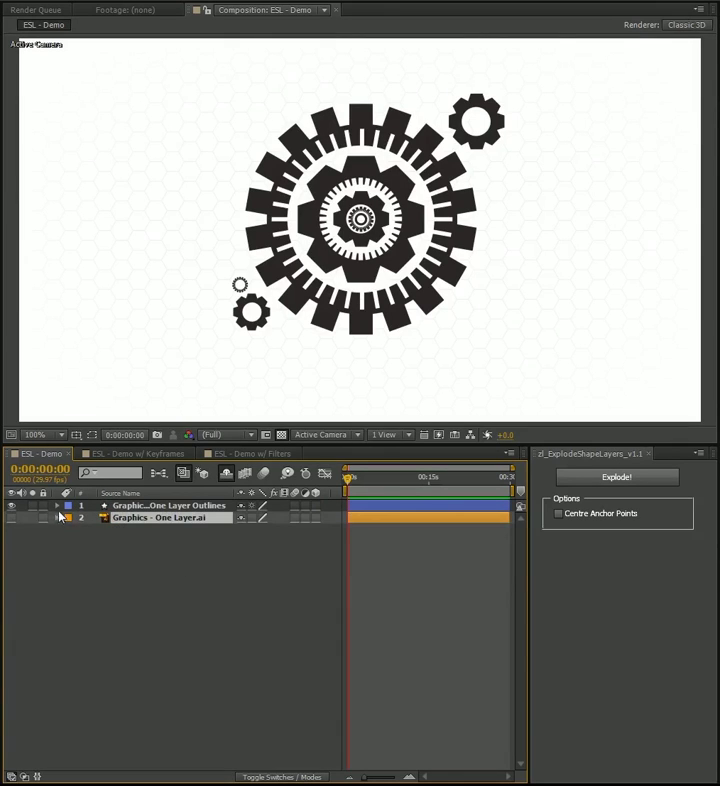
left_click(57, 506)
left_click(69, 518)
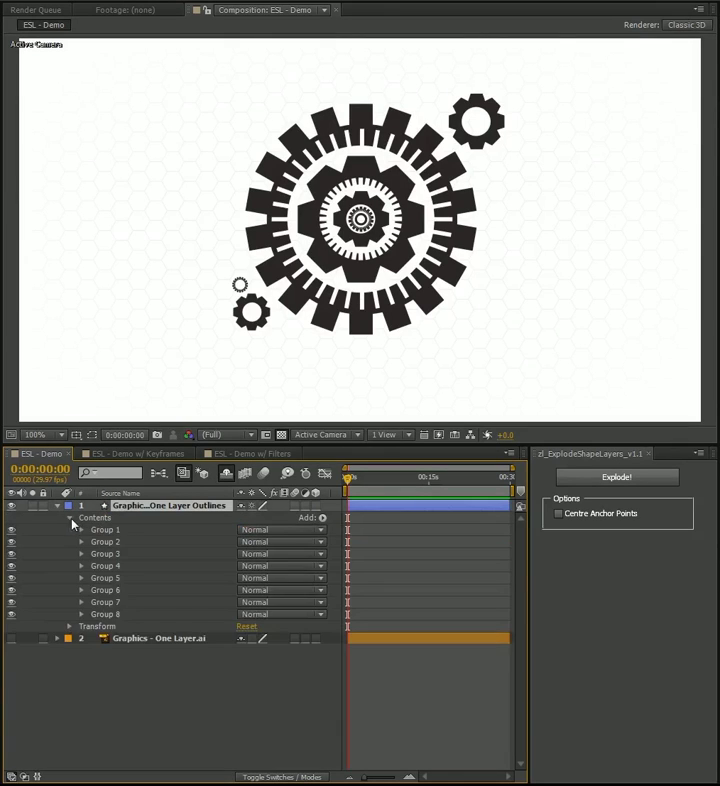
left_click(110, 531)
left_click(116, 544)
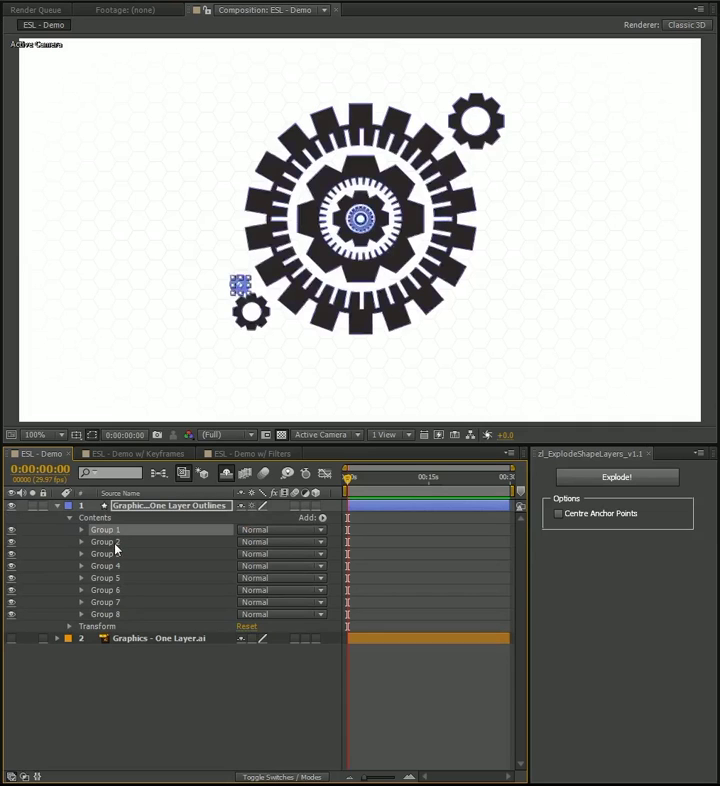
left_click(118, 555)
left_click(122, 567)
left_click(126, 579)
left_click(128, 591)
left_click(131, 603)
left_click(132, 614)
left_click(126, 507)
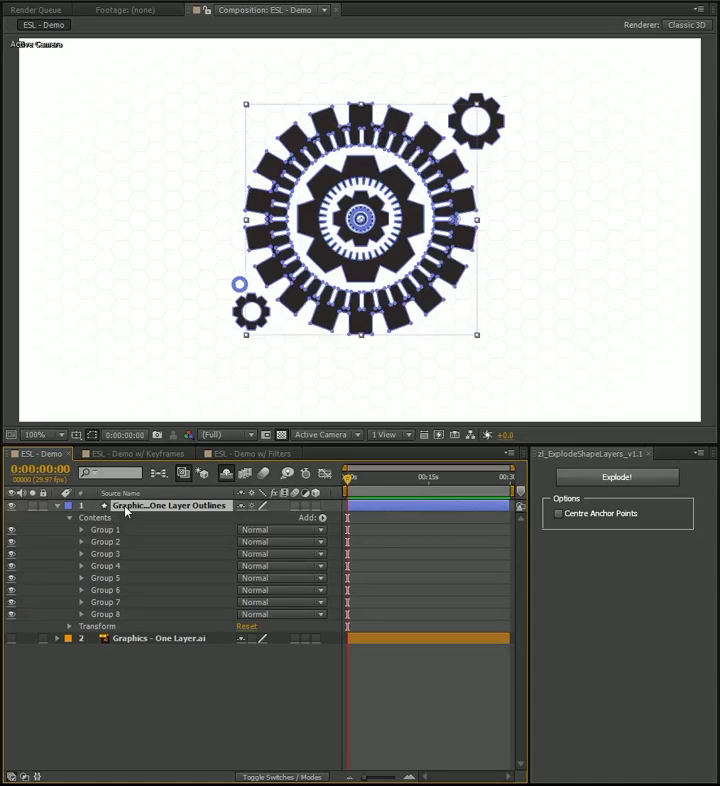
- Switch individual groups such as Group 2 and Group 7 off and back on to check which gears they control
left_click(11, 542)
left_click(11, 542)
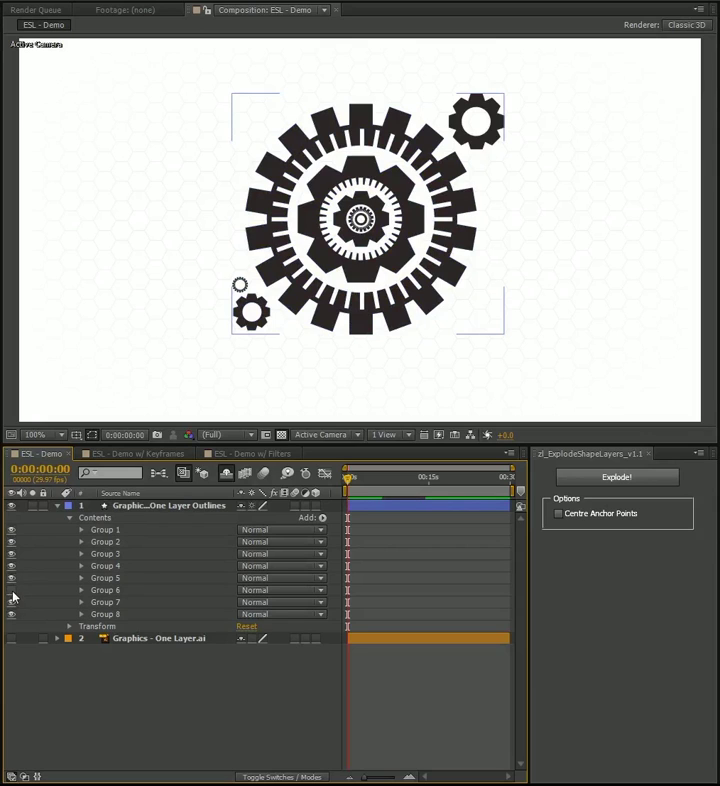
left_click(11, 603)
left_click(11, 603)
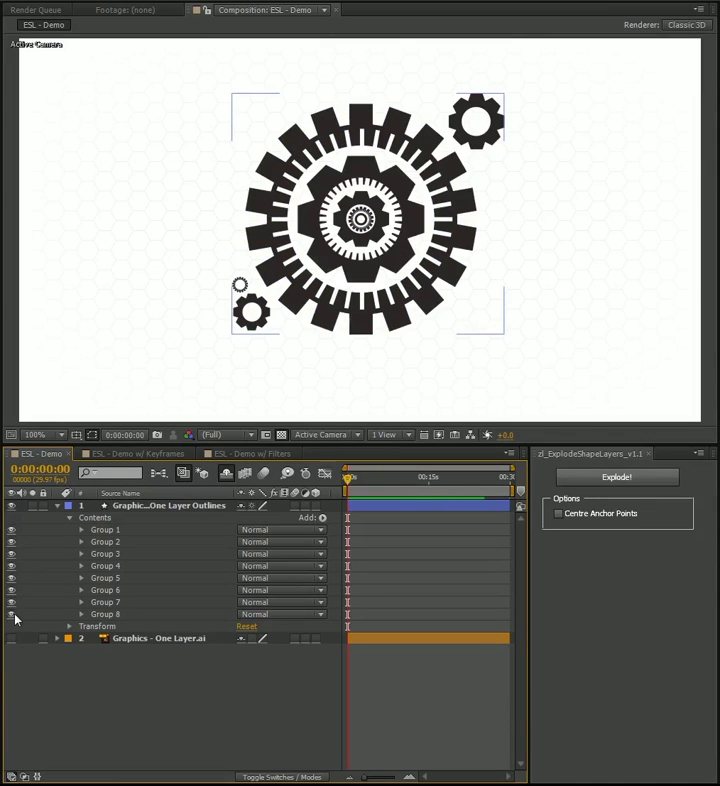
- Rotate Group 2 of the outlines layer through its own transform properties and collapse the group
left_click(137, 518)
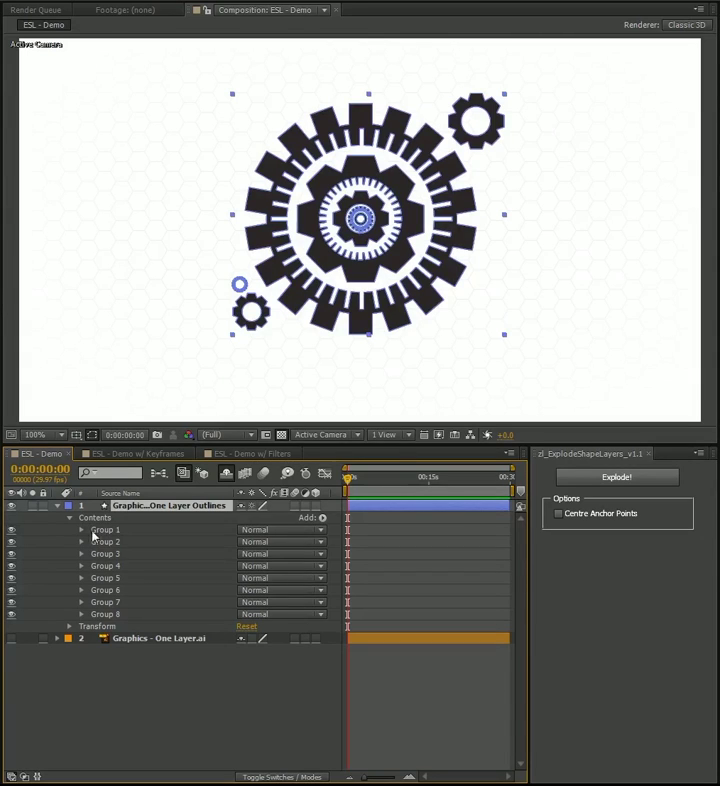
left_click(104, 542)
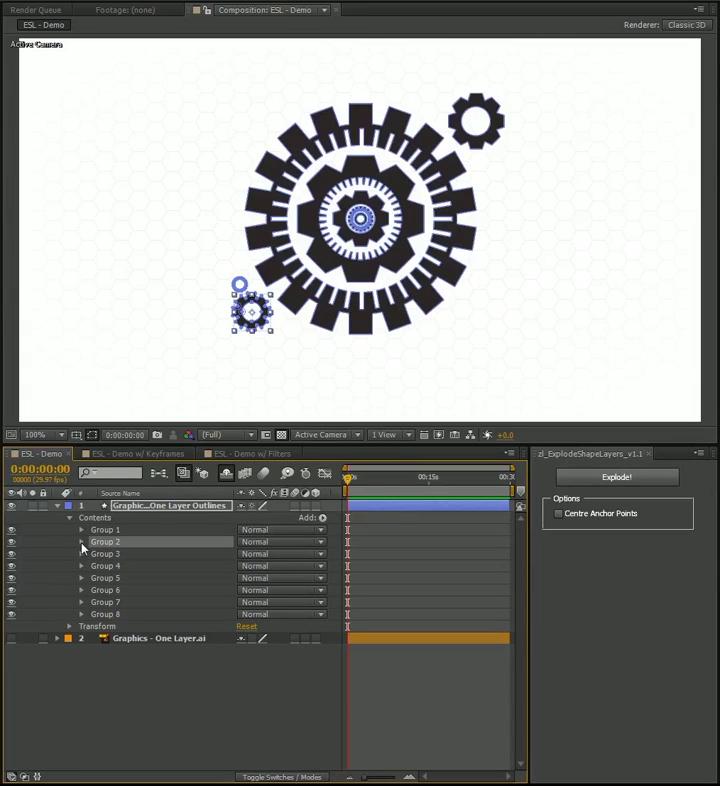
left_click(82, 542)
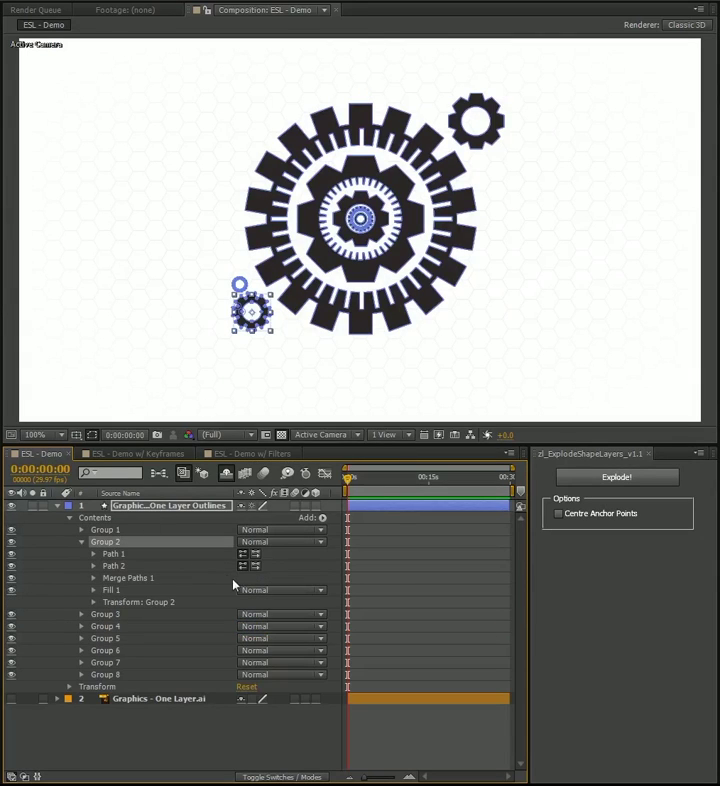
left_click(94, 602)
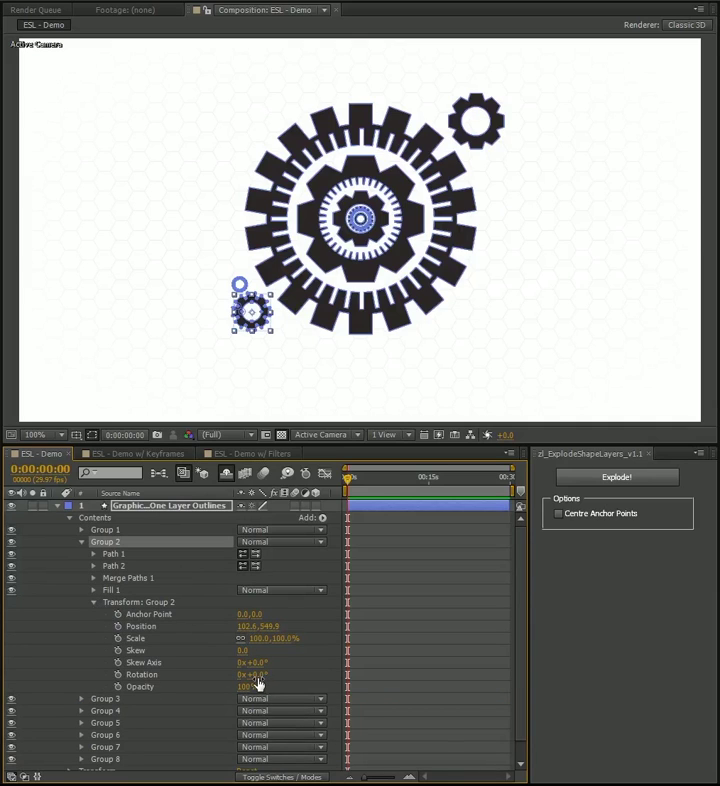
left_click(103, 521)
left_click(109, 545)
left_click(155, 674)
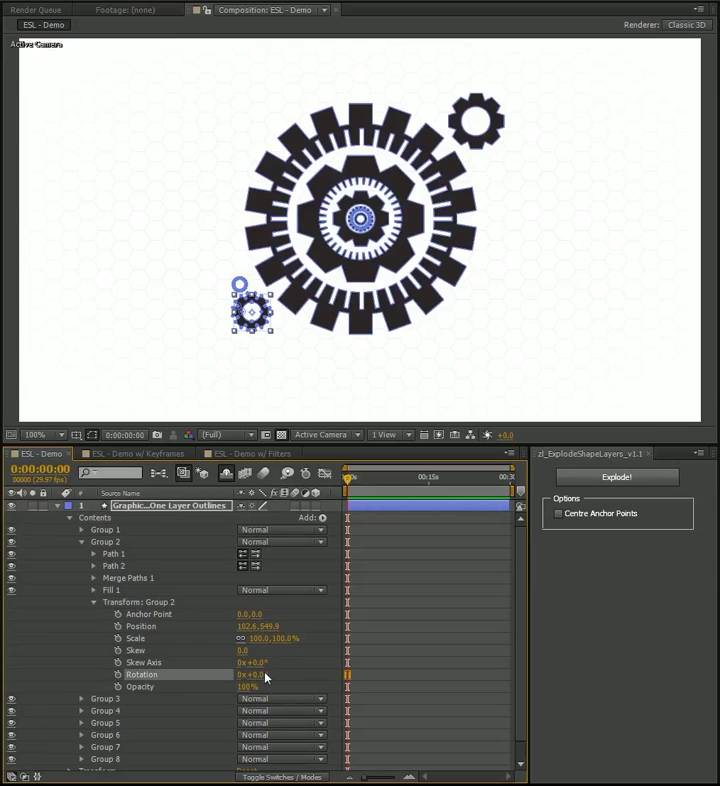
left_click_drag(265, 678, 417, 677)
left_click(77, 545)
left_click(81, 542)
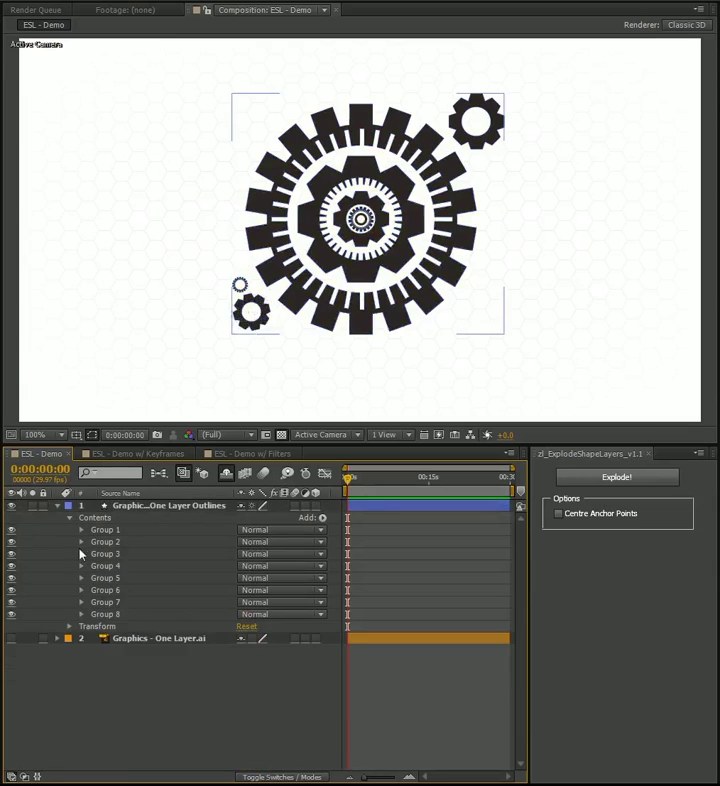
- Examine the paths, fill and transform inside Group 6 and select other groups of the outlines layer for comparison
left_click(82, 591)
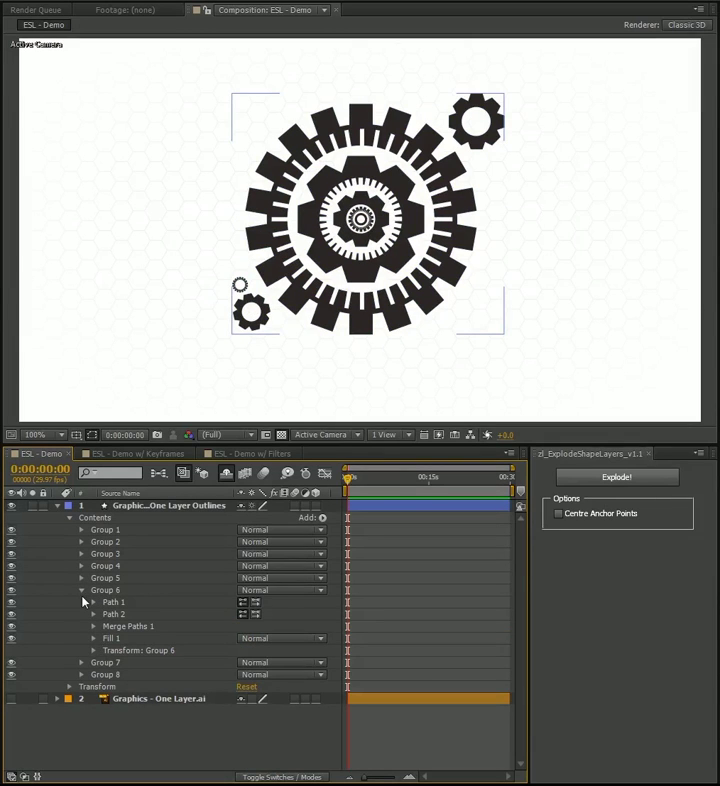
left_click(81, 591)
left_click(119, 554)
left_click(124, 530)
- Explode the Graphics - One Layer Outlines shape layer into separate layers and collapse the original layer
left_click(133, 507)
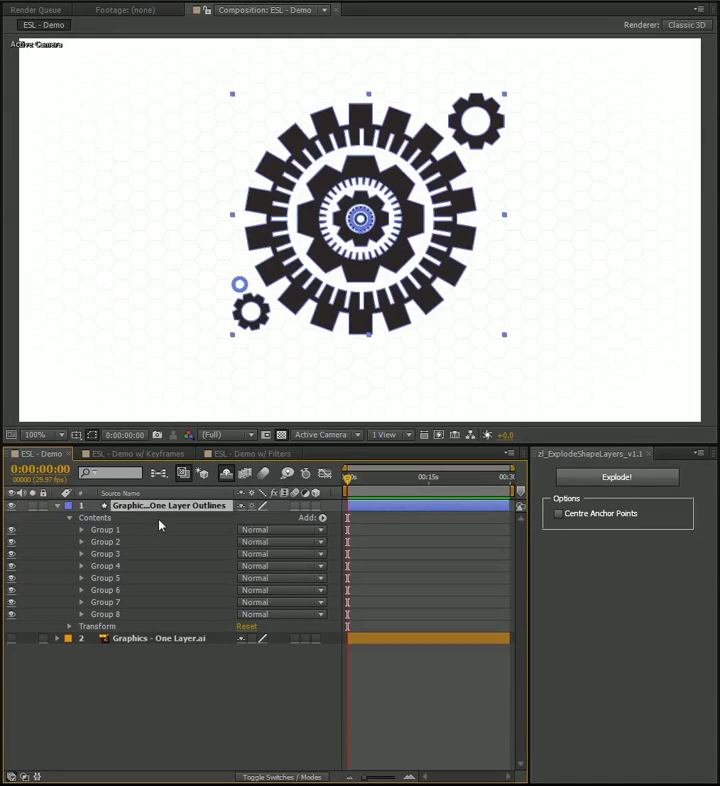
left_click(661, 478)
left_click(210, 594)
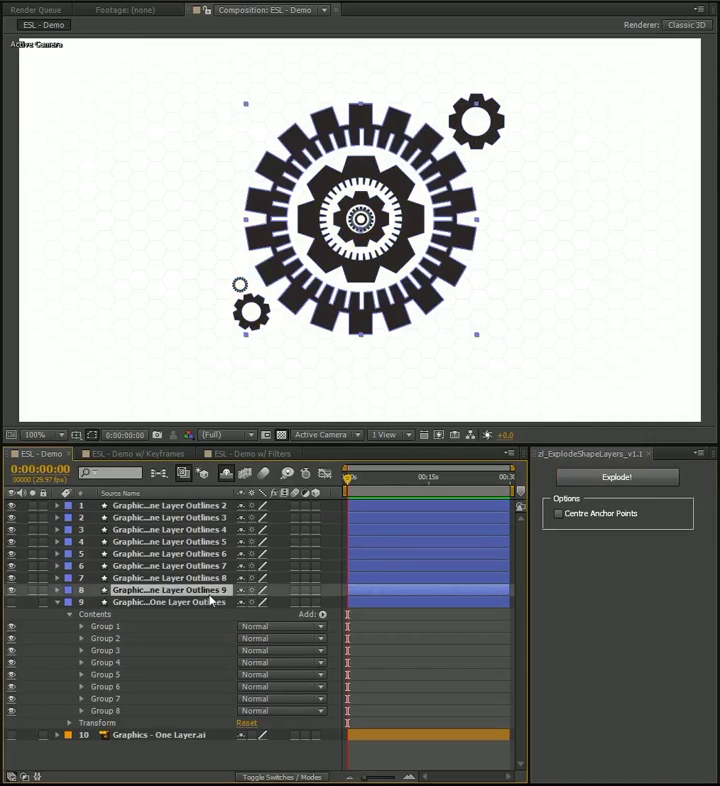
left_click(80, 604)
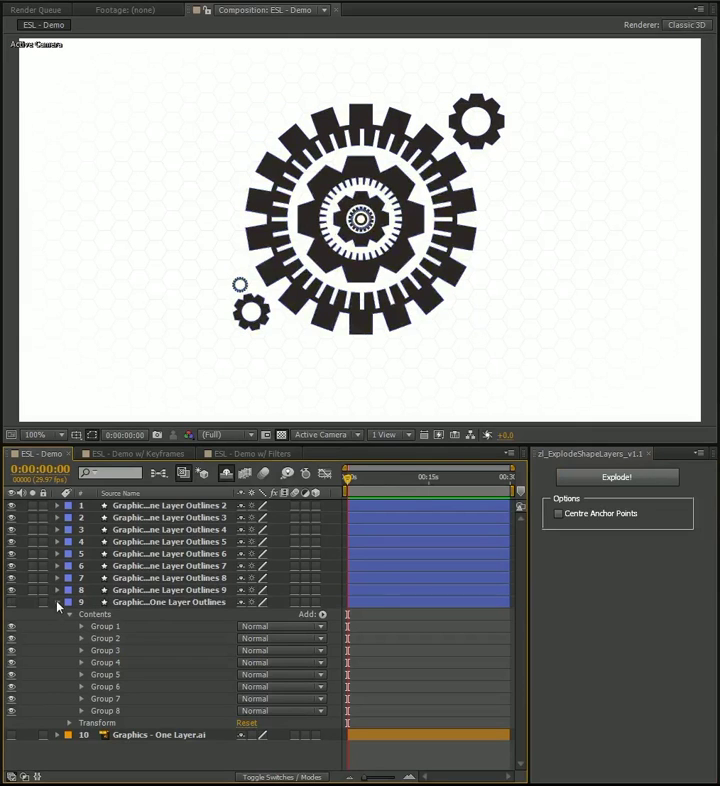
left_click(56, 603)
- Expand the exploded layers Outlines 7, 8, 9 and 2 and examine the group inside each one
left_click(57, 590)
left_click(57, 578)
left_click(57, 566)
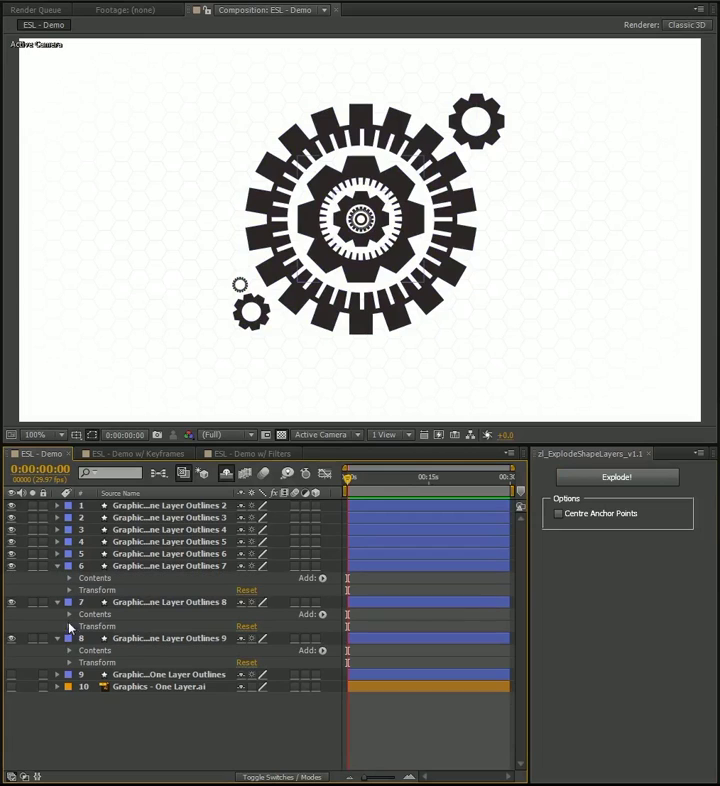
left_click(69, 650)
left_click(69, 614)
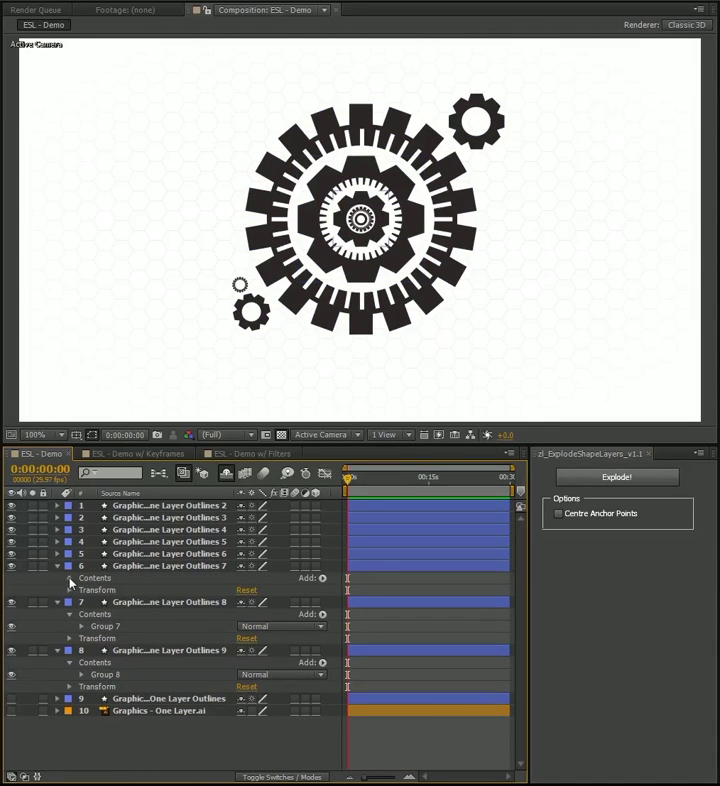
left_click(69, 578)
left_click(107, 638)
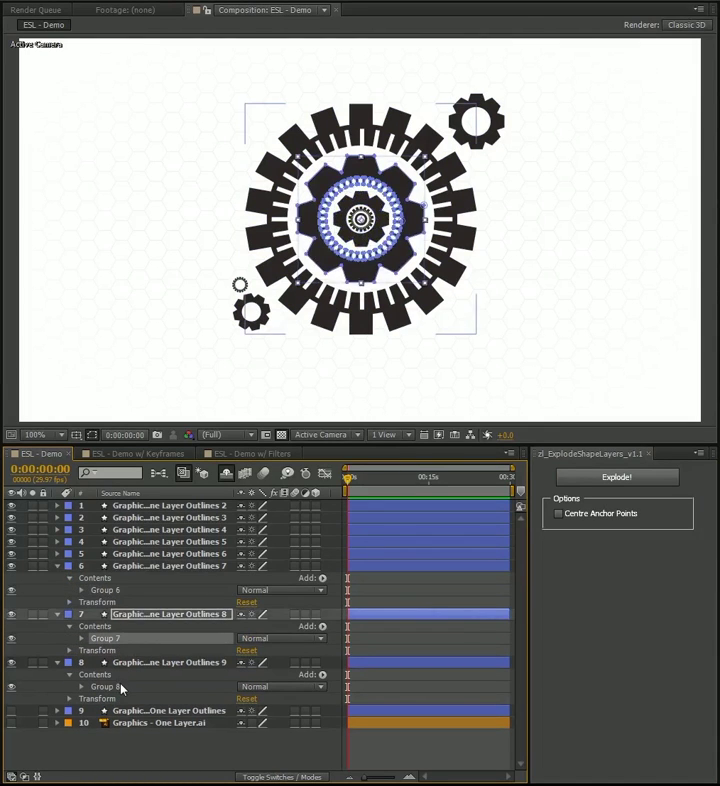
left_click(121, 688)
left_click(107, 638)
left_click(106, 590)
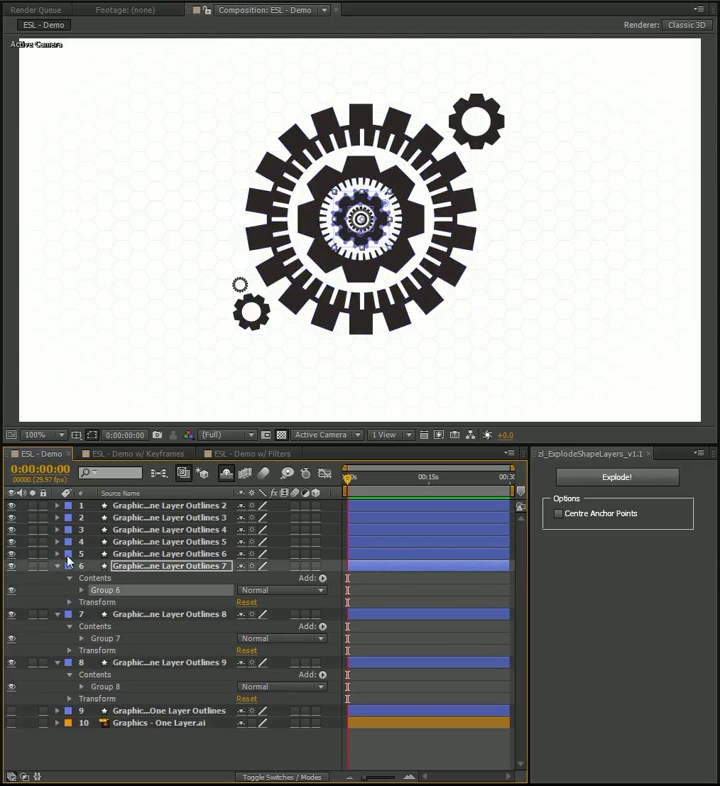
left_click(57, 505)
left_click(69, 518)
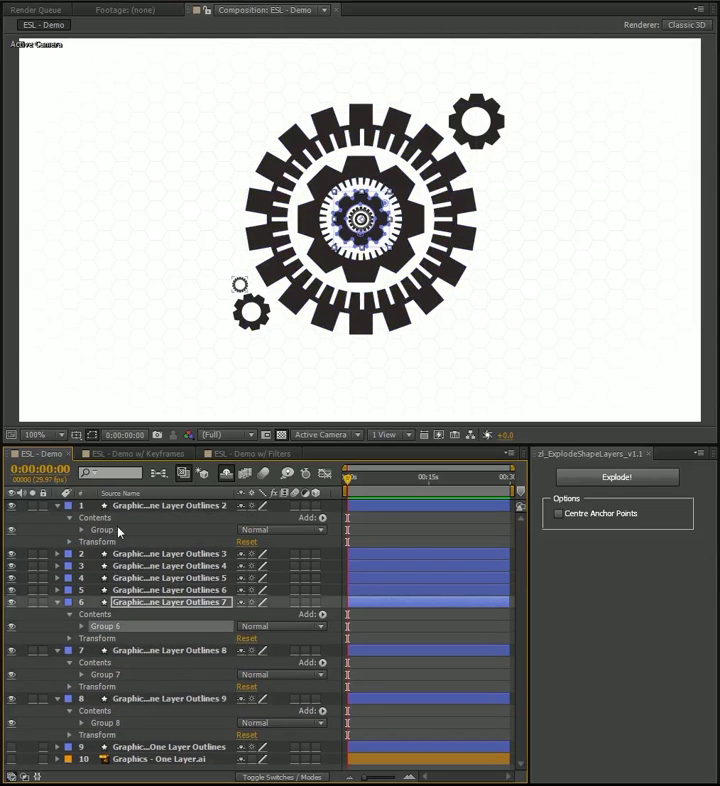
left_click(112, 530)
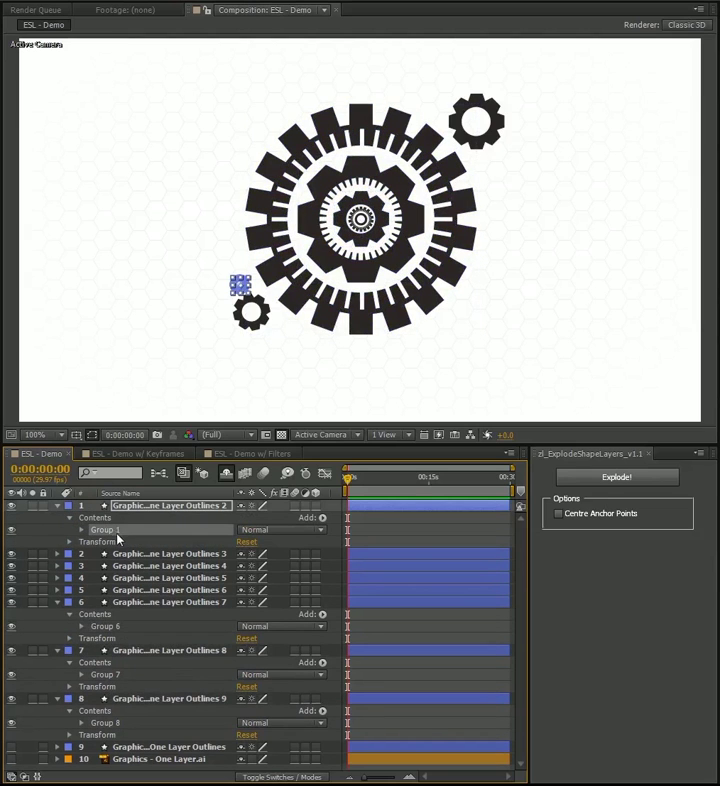
- Select the exploded layers Outlines 2, 3 and 7 through 9 to see their gears, and collapse layers 7 to 9
left_click(163, 507)
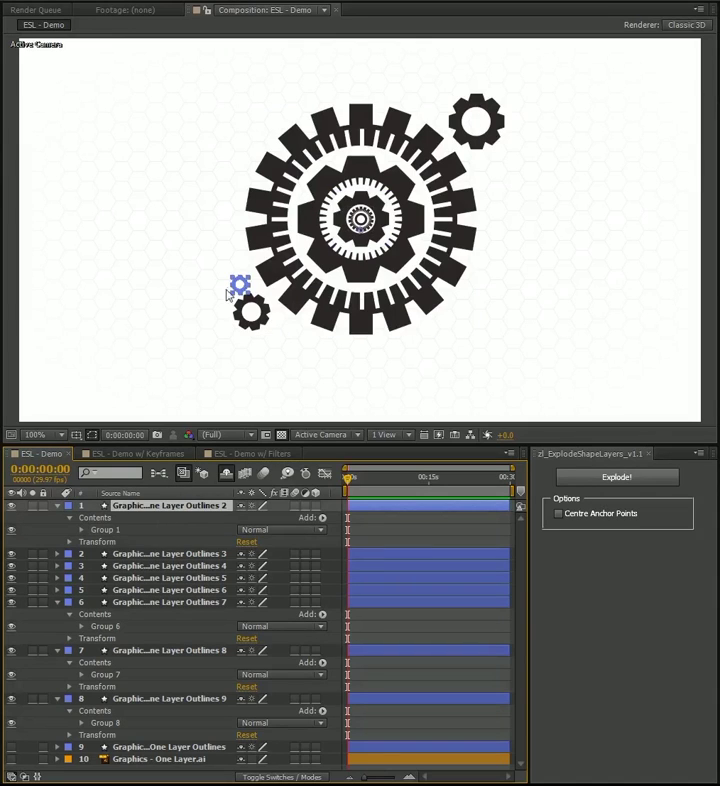
left_click(166, 555)
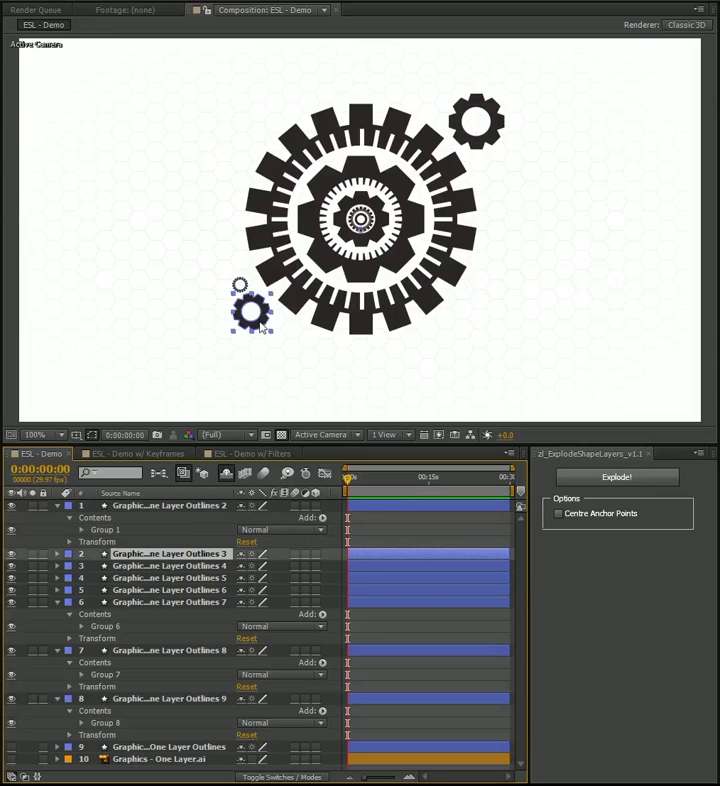
left_click(147, 603)
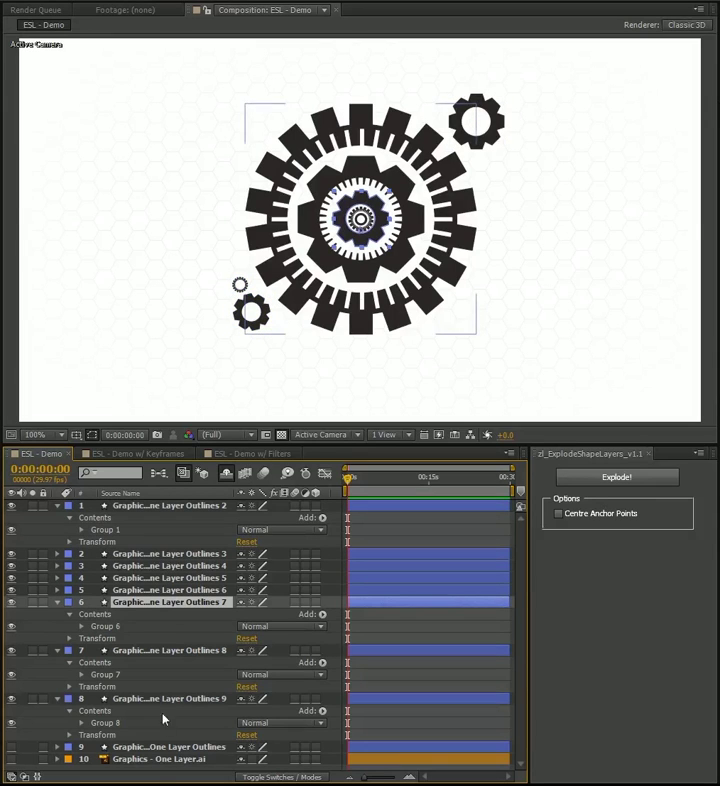
left_click(163, 699, "shift")
left_click(57, 650)
- Set the layer rotation of Graphics - One Layer Outlines 3 to -23°, undoing the further rotation tried after it
left_click(138, 555)
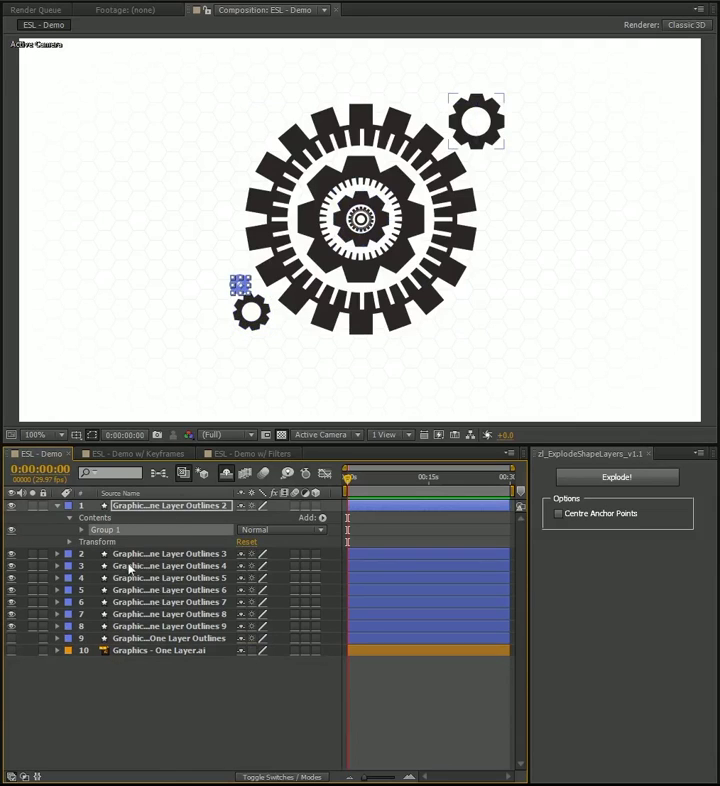
left_click_drag(222, 357, 374, 276)
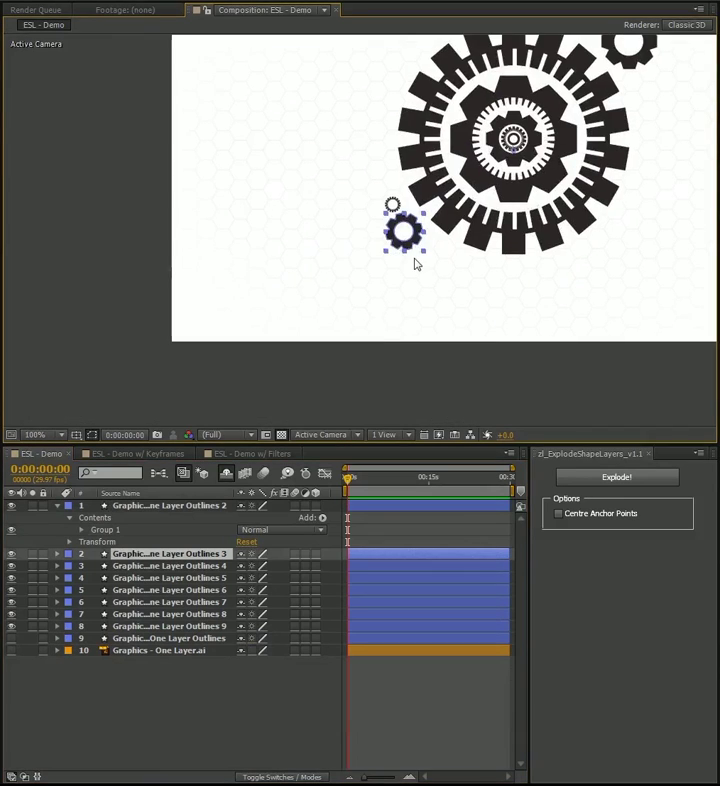
scroll(420, 263, "up", 1)
left_click(57, 553)
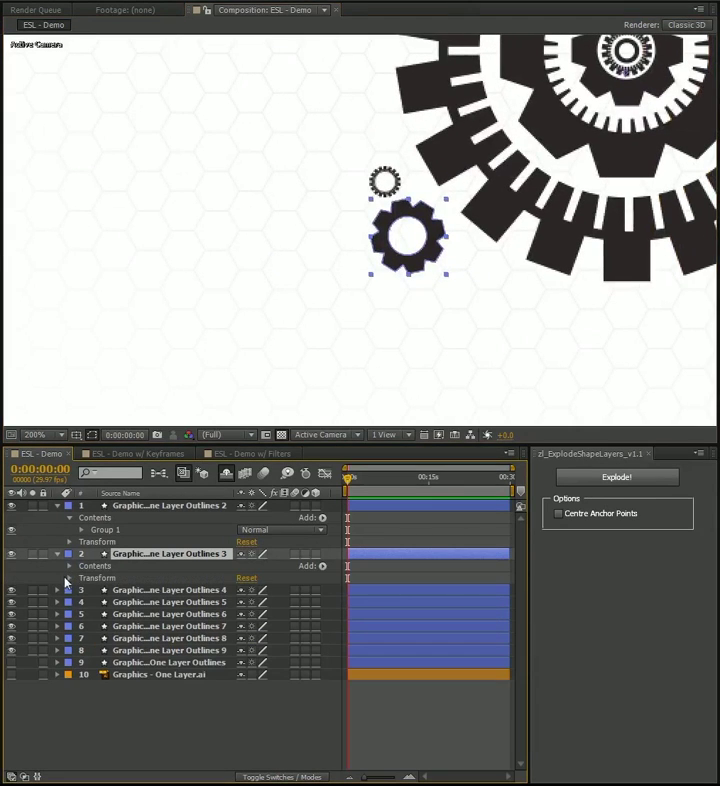
left_click(68, 578)
left_click(100, 578)
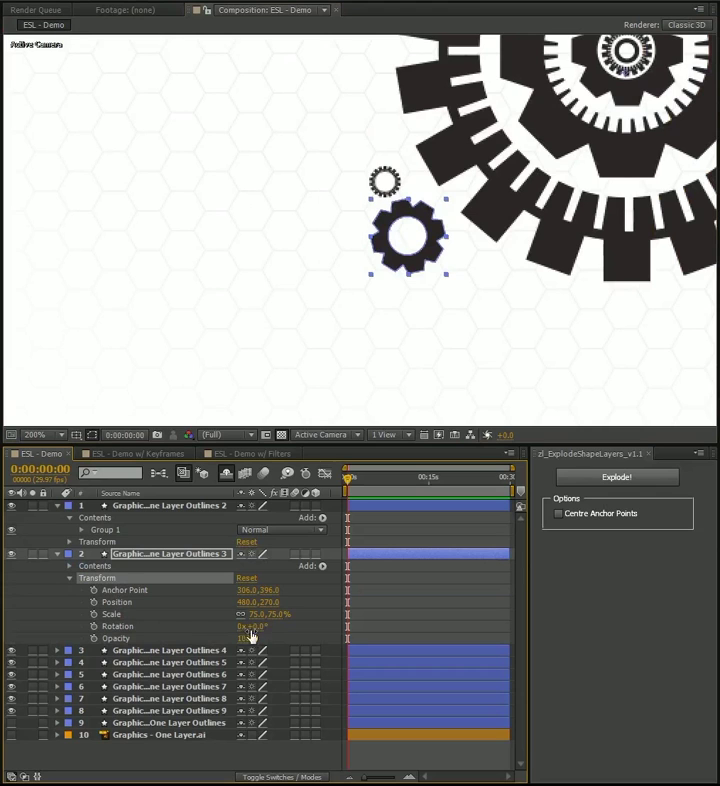
left_click_drag(263, 625, 240, 632)
left_click_drag(559, 241, 286, 375)
key("comma")
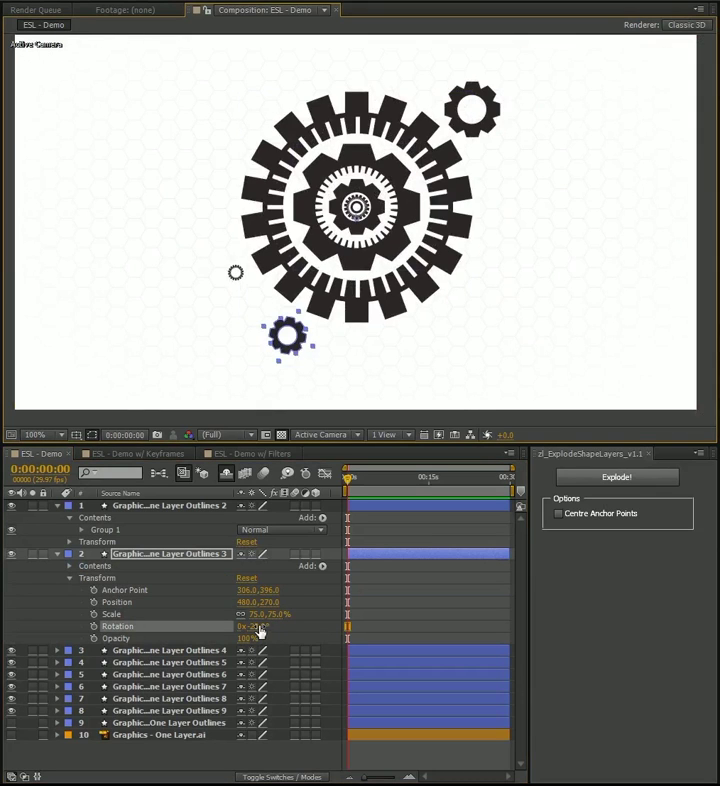
left_click_drag(260, 630, 339, 633)
key("ctrl+z")
- Select the original Outlines layer and Group 1 of exploded layer Outlines 2 to compare their anchor points
left_click(171, 726)
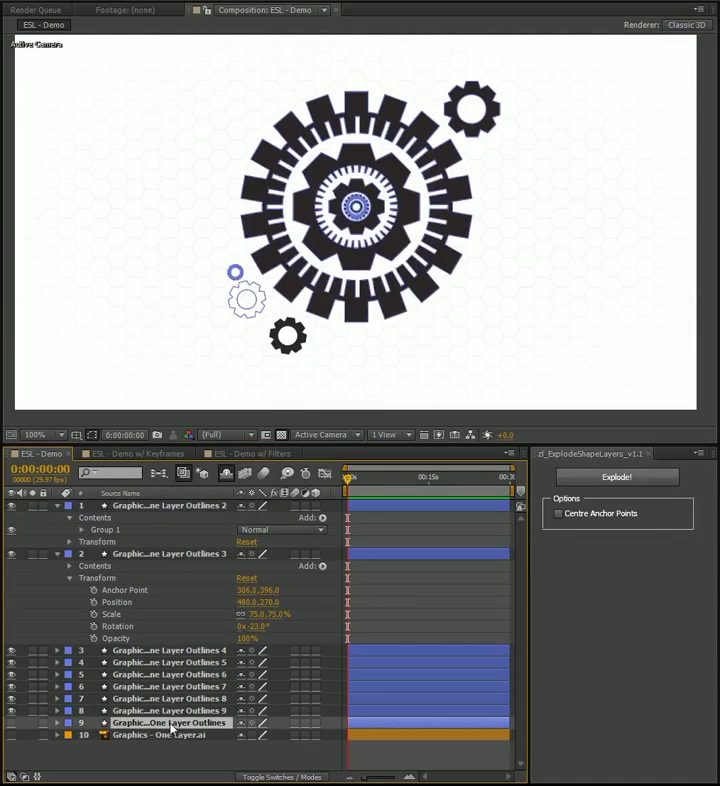
left_click(616, 477)
left_click(106, 530)
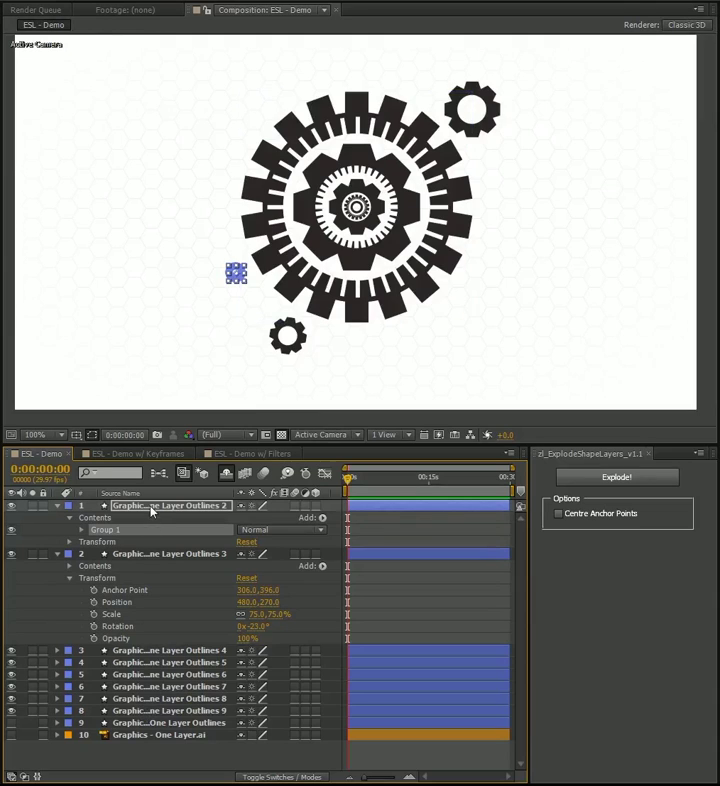
left_click(153, 554)
left_click(360, 222)
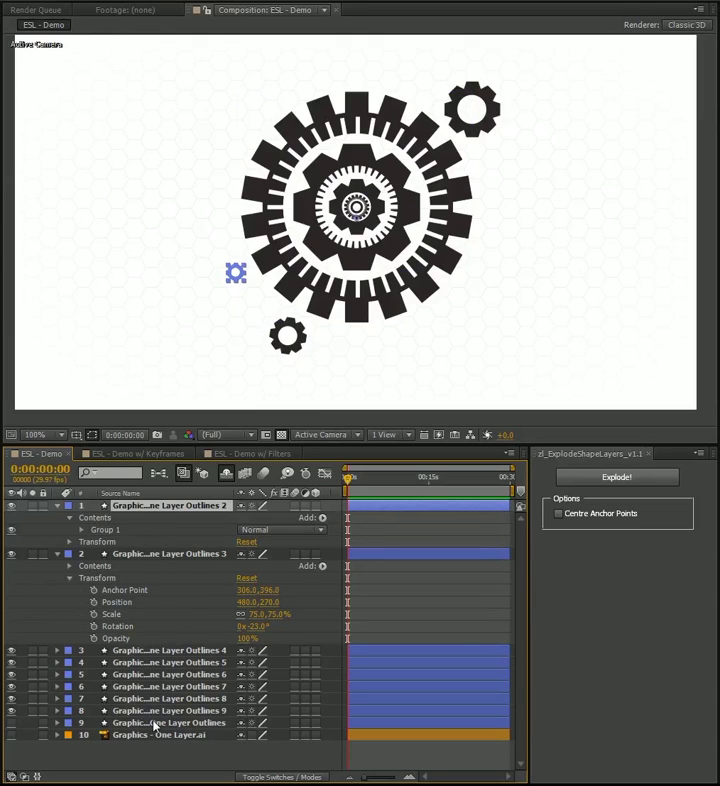
- Set the layer rotation of Graphics - One Layer Outlines 3 to 0°
left_click(226, 627)
left_click_drag(241, 633, 258, 630)
left_click(258, 628)
type("0")
key("Return")
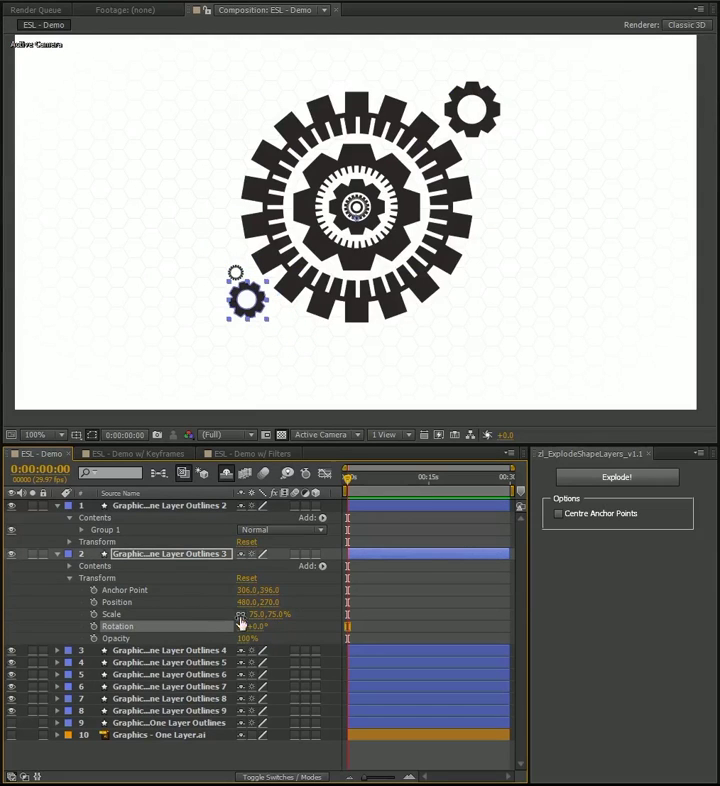
- Undo the rotation changes and the explode to restore the single Graphics - One Layer Outlines shape layer
left_click(168, 557)
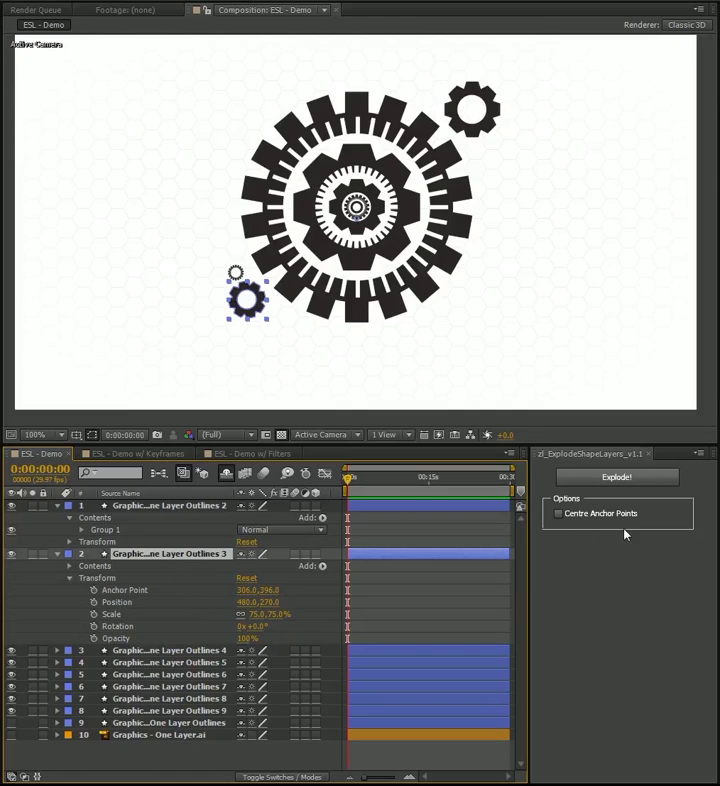
left_click(616, 540)
left_click(116, 566)
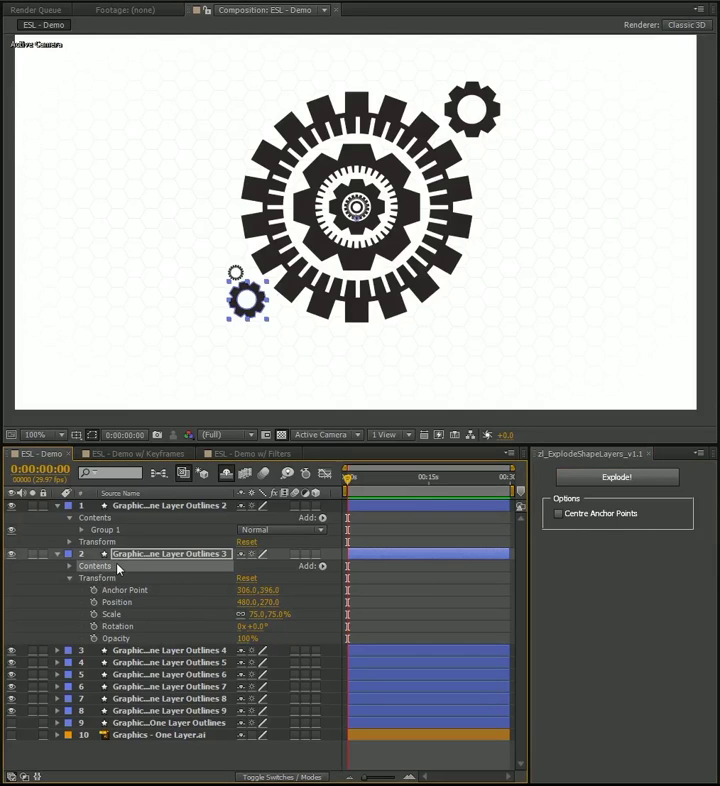
key("ctrl+z")
key("ctrl+z")
key("ctrl+z")
key("ctrl+z")
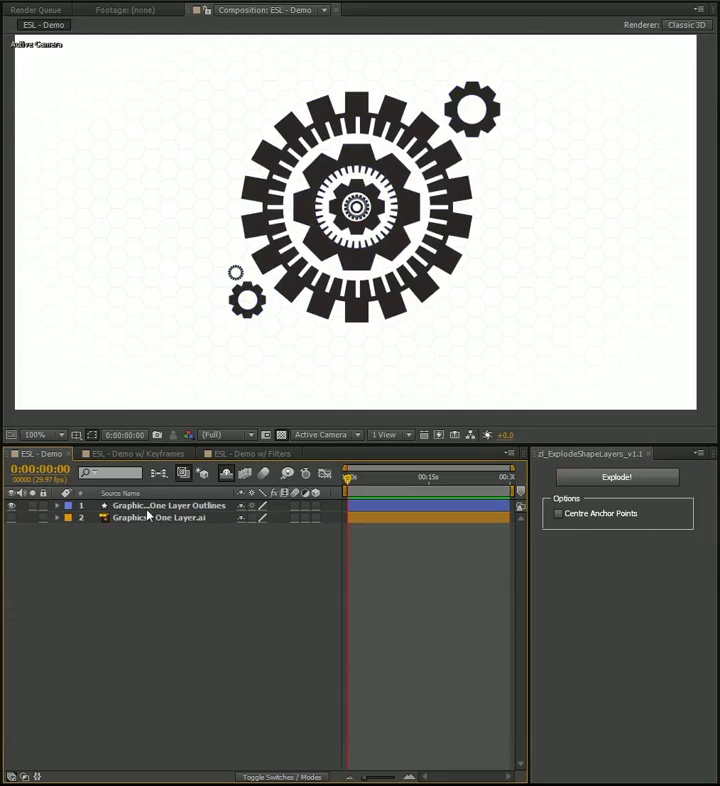
- Explode the Graphics - One Layer Outlines layer with Centre Anchor Points enabled
left_click(598, 514)
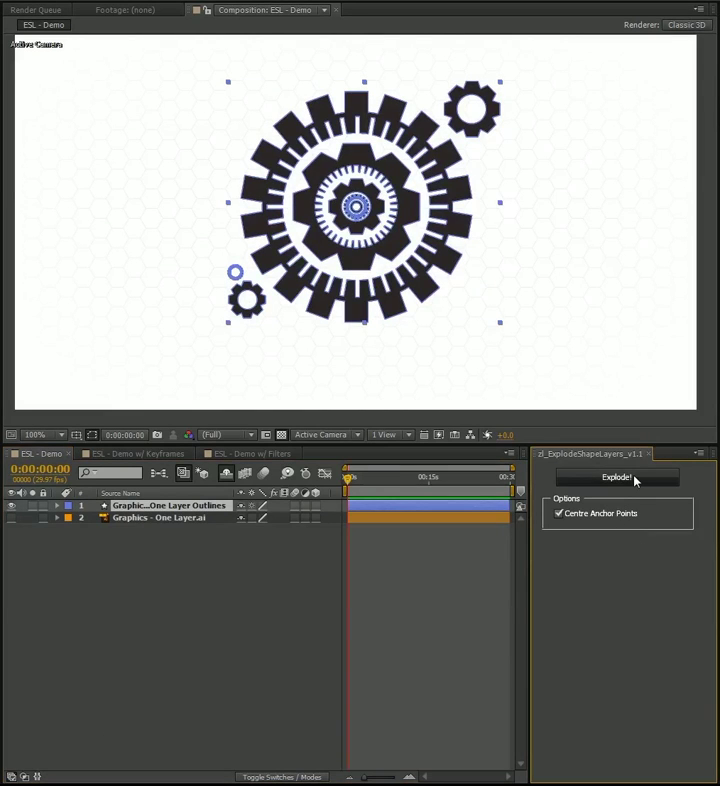
left_click(616, 478)
- Select exploded layers Outlines 3, 2 and 4 one after another to examine each gear's anchor point, and deselect them
left_click(158, 520)
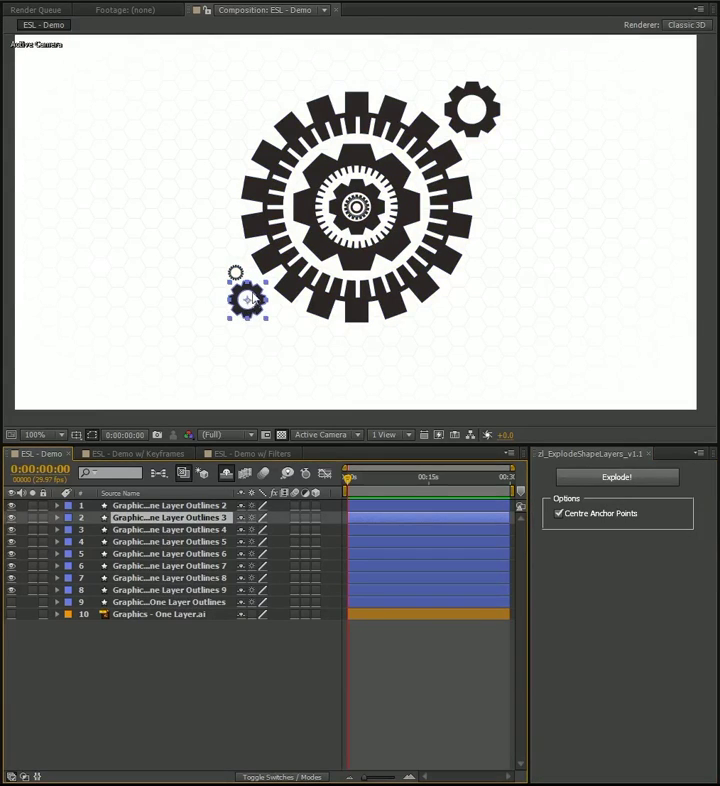
left_click(168, 507)
left_click(168, 519)
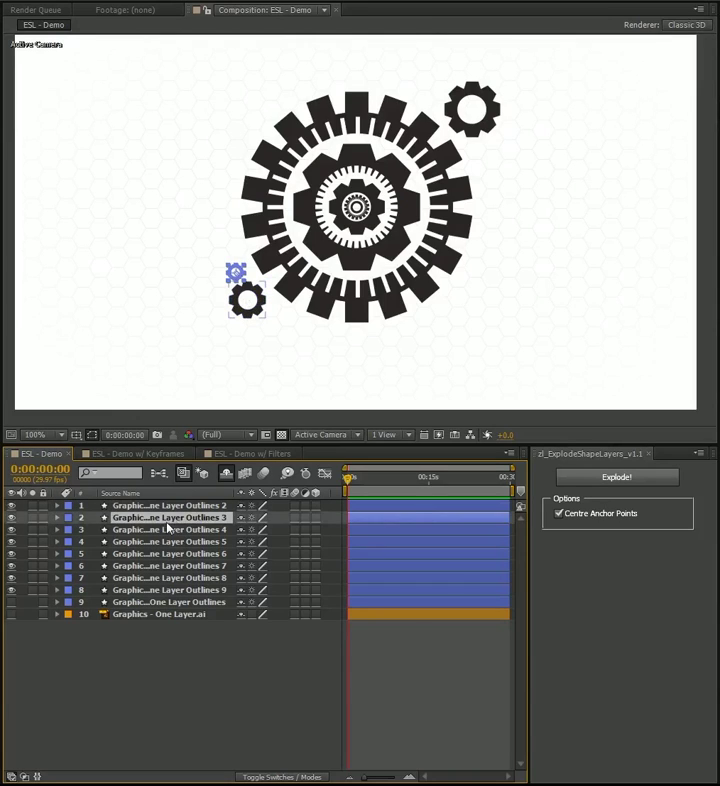
left_click(168, 530)
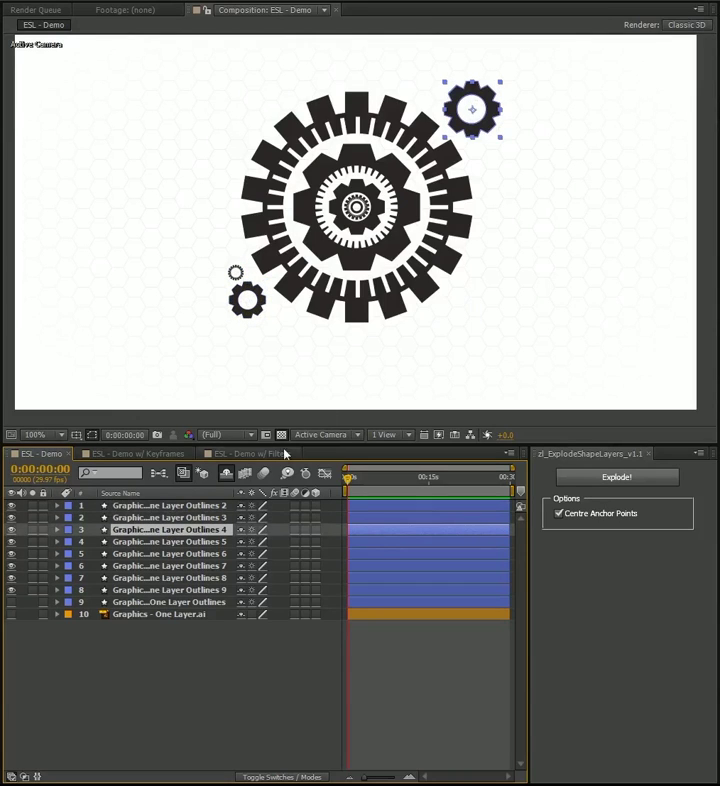
left_click(228, 664)
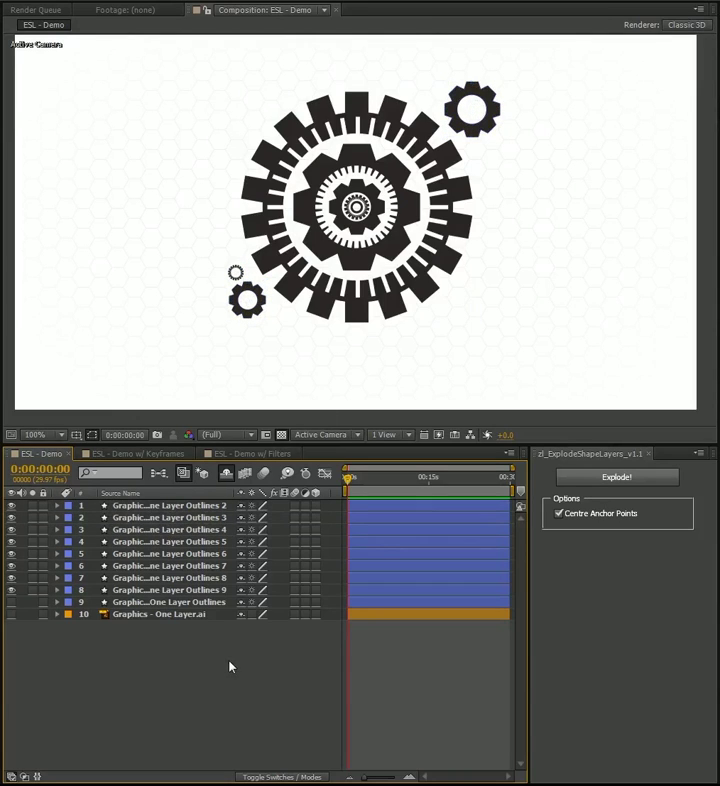
- Switch to the ESL - Demo w/ Keyframes composition, reveal the Outlines layer's keyframed rotations and scrub through the animation
left_click(130, 454)
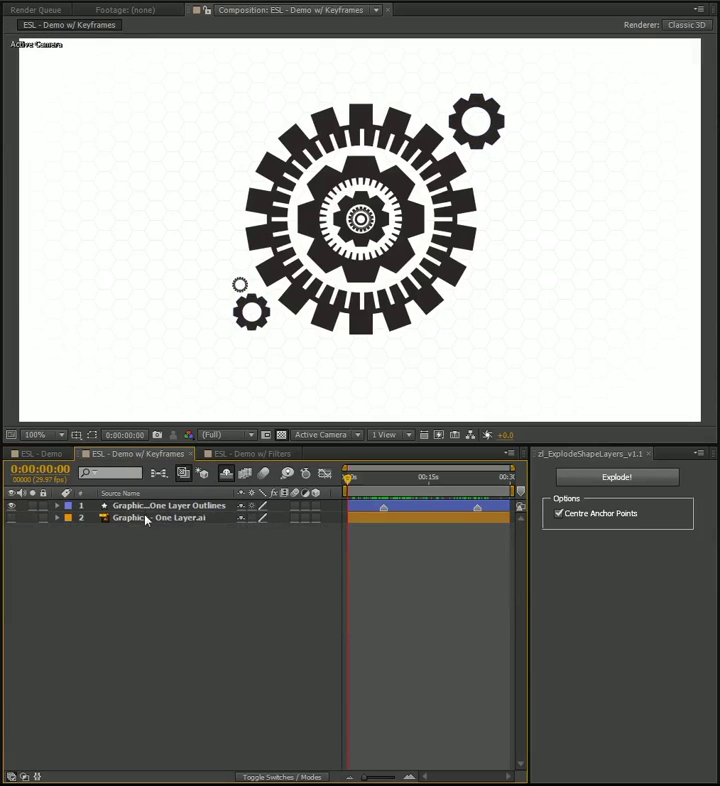
left_click(57, 506)
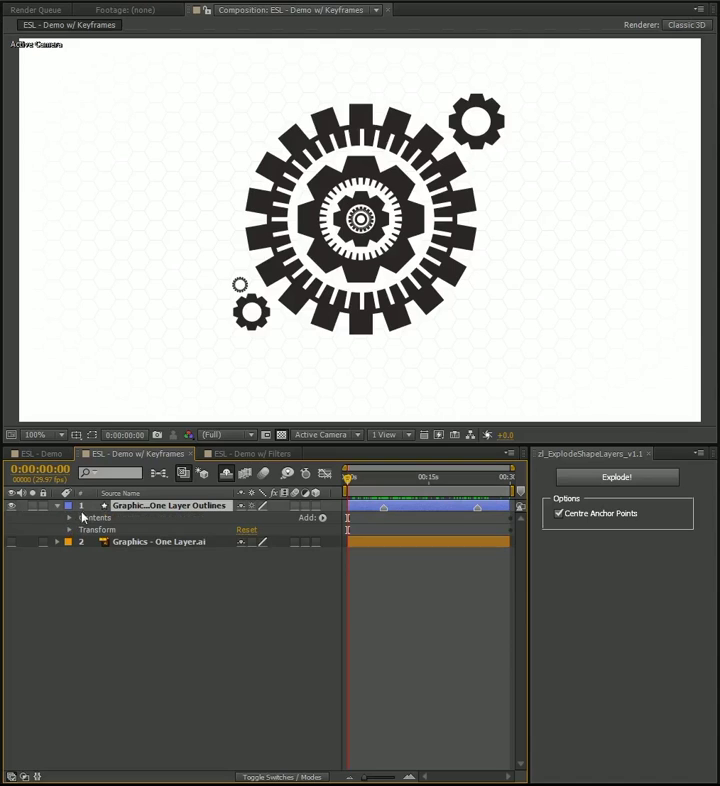
key("u")
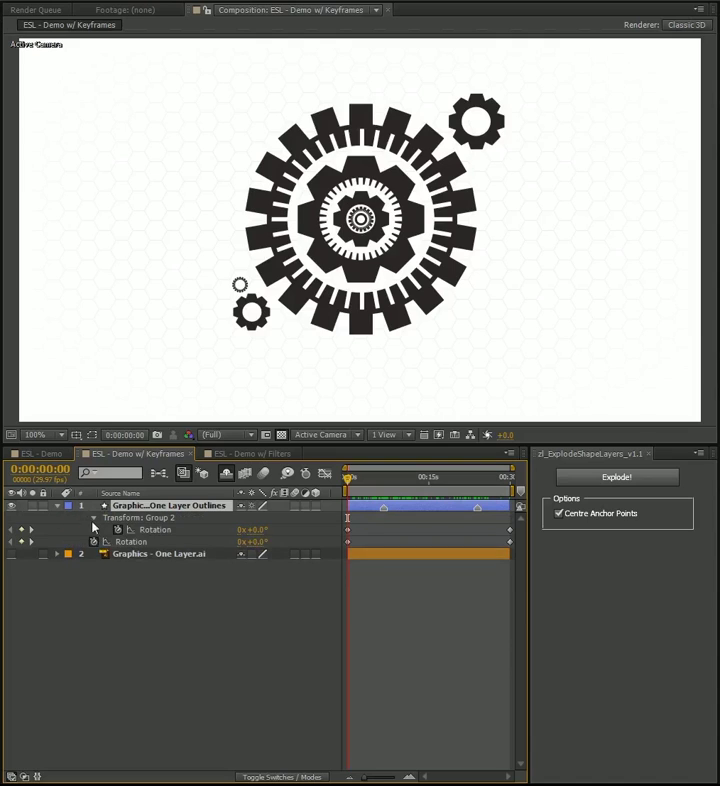
left_click(140, 543)
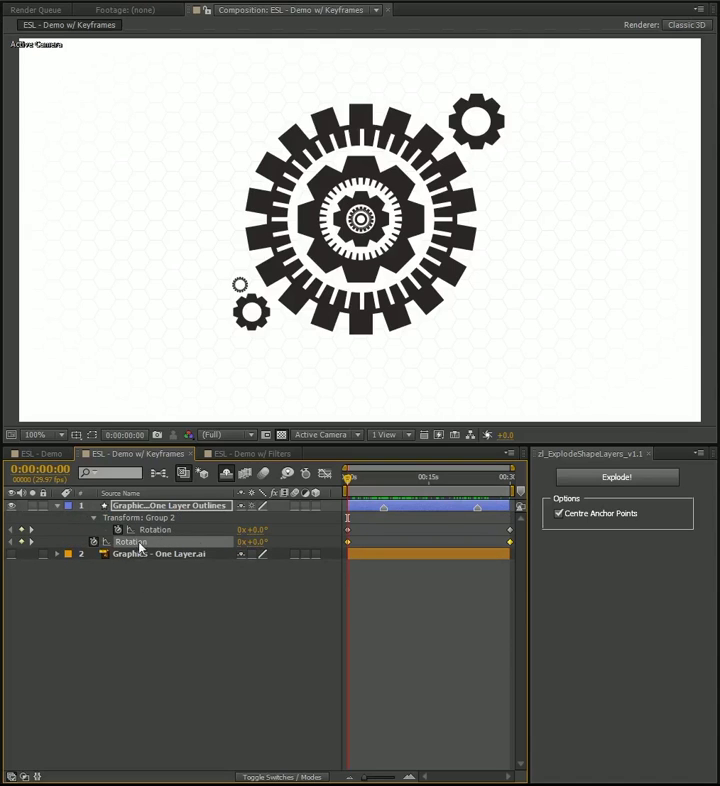
left_click_drag(348, 478, 316, 506)
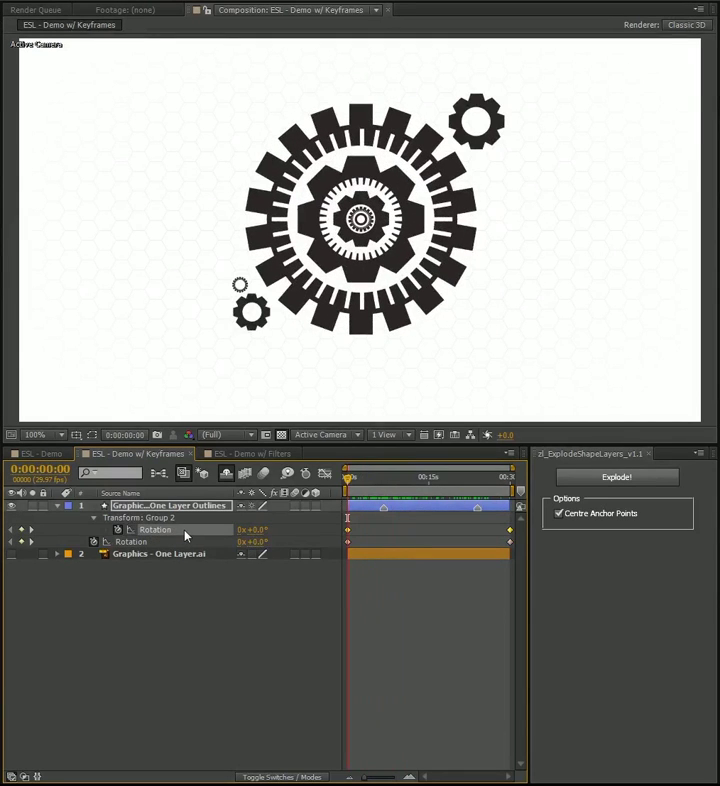
- Try changing the rotation of Group 2 in the Outlines layer and undo the change
left_click_drag(257, 531, 327, 534)
left_click_drag(252, 532, 334, 504)
key("ctrl+z")
- Explode the keyframed Outlines layer with Centre Anchor Points enabled
left_click(395, 519)
left_click(622, 484)
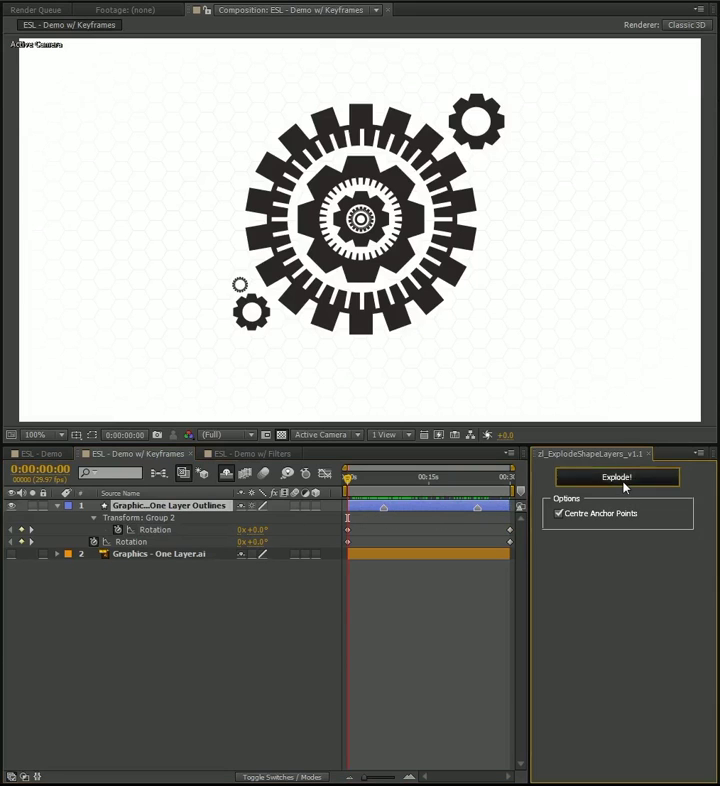
- Reveal the rotation keyframes of exploded layers Outlines 7 and 8 and check Outlines 5 for keyframes
left_click(361, 582)
key("u")
left_click(360, 569)
key("u")
left_click(363, 543)
key("u")
key("u")
- Scrub through the exploded layers' rotation animation, collapsing Outlines 7 and 8, and return to the start of the timeline
left_click_drag(349, 480, 411, 503)
key("u")
left_click(410, 569)
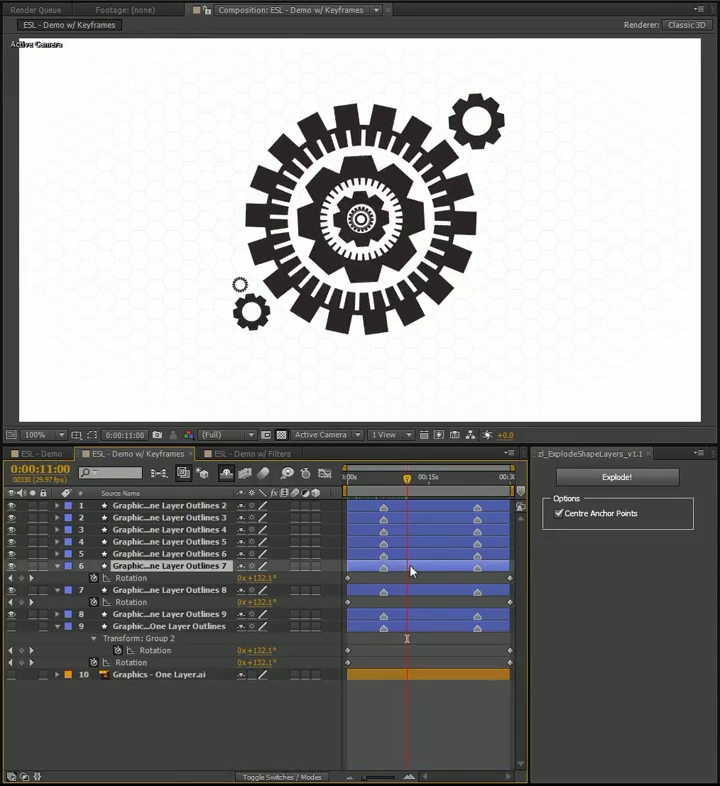
left_click(411, 589, "shift")
key("u")
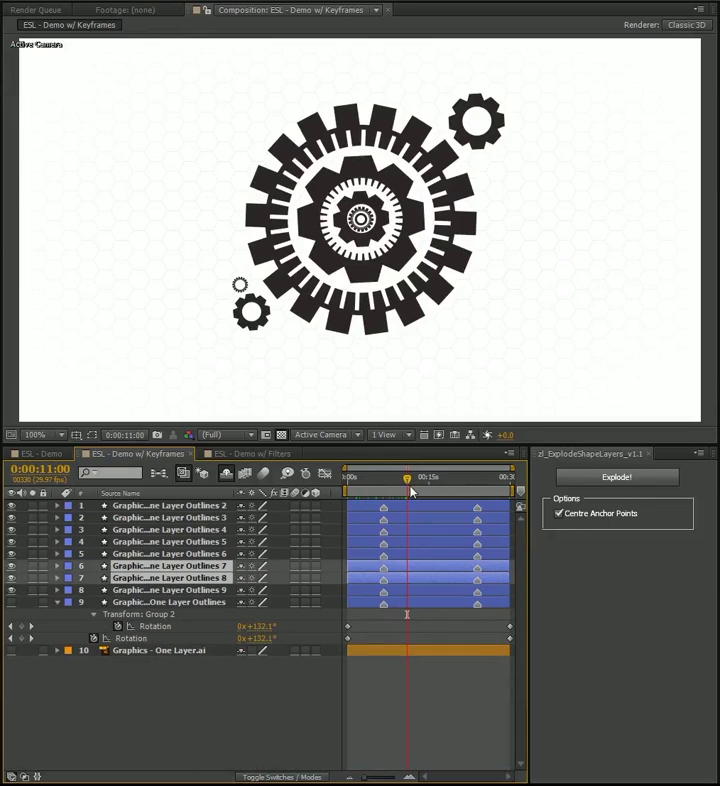
left_click_drag(413, 493, 458, 512)
key("Home")
key("ctrl+Down")
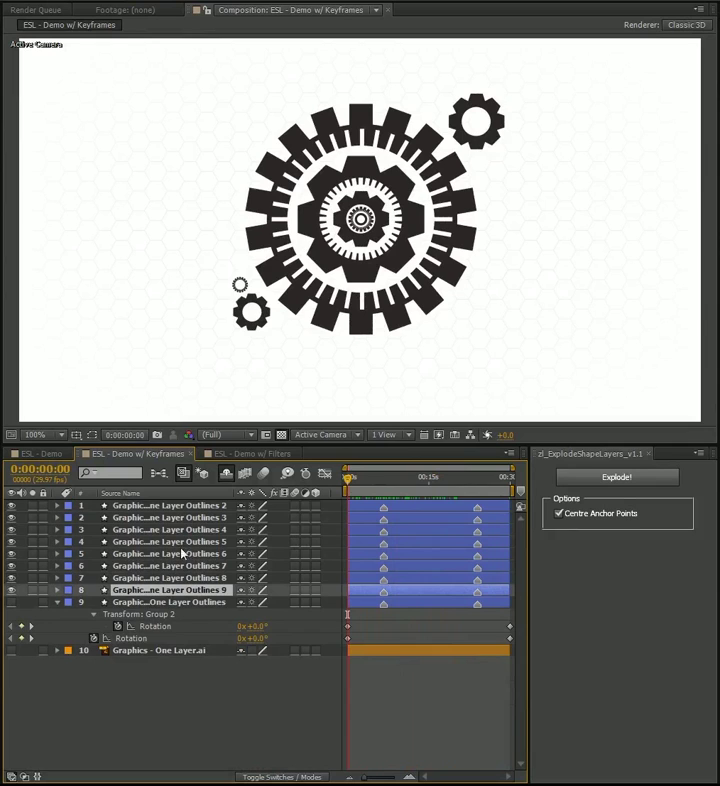
- Undo the explode and explode the keyframed Outlines layer again with Centre Anchor Points disabled
key("ctrl+z")
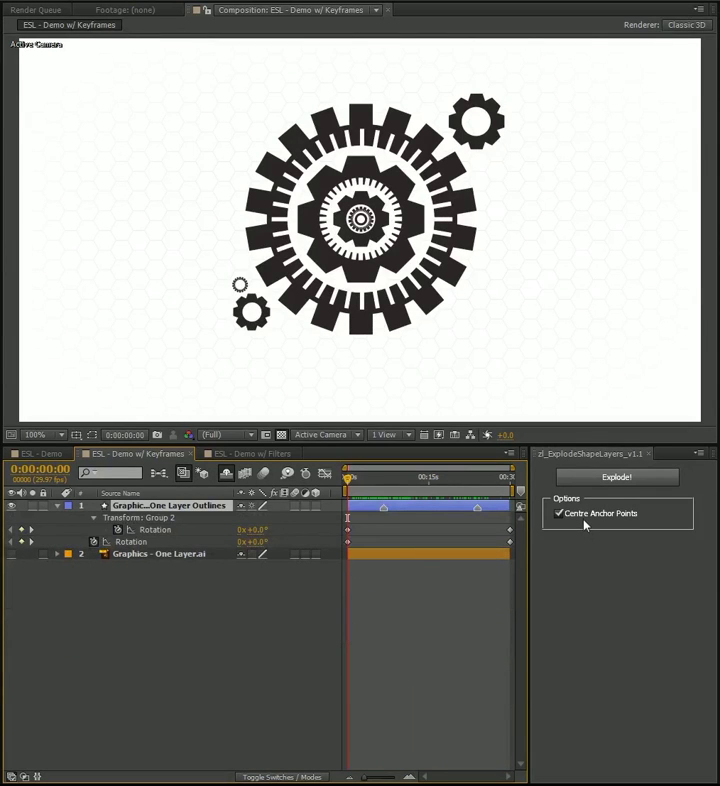
left_click(560, 513)
left_click(600, 482)
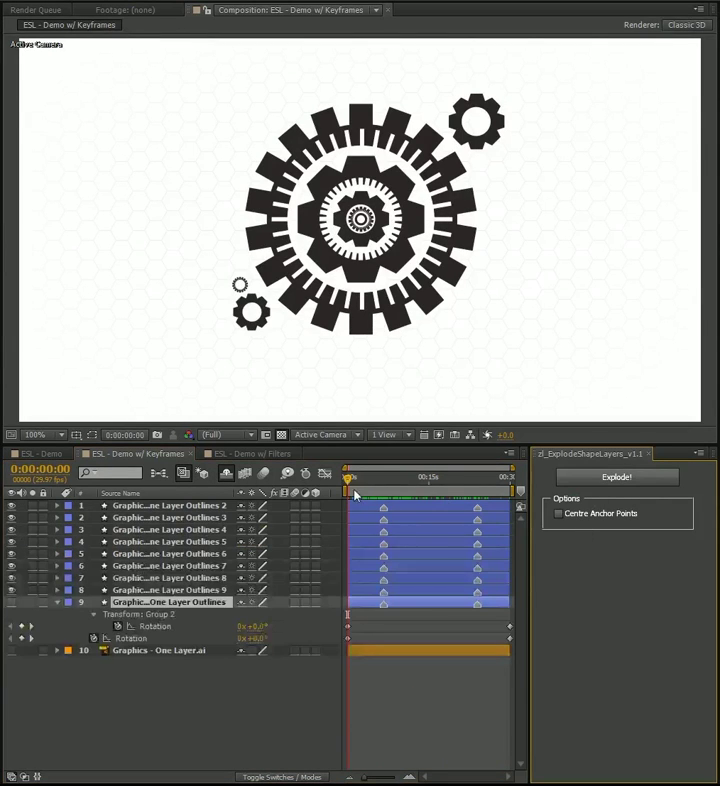
- Scrub through the newly exploded layers' animation, and undo the explode to restore the single keyframed layer
left_click_drag(352, 482, 355, 530)
key("Home")
key("ctrl+z")
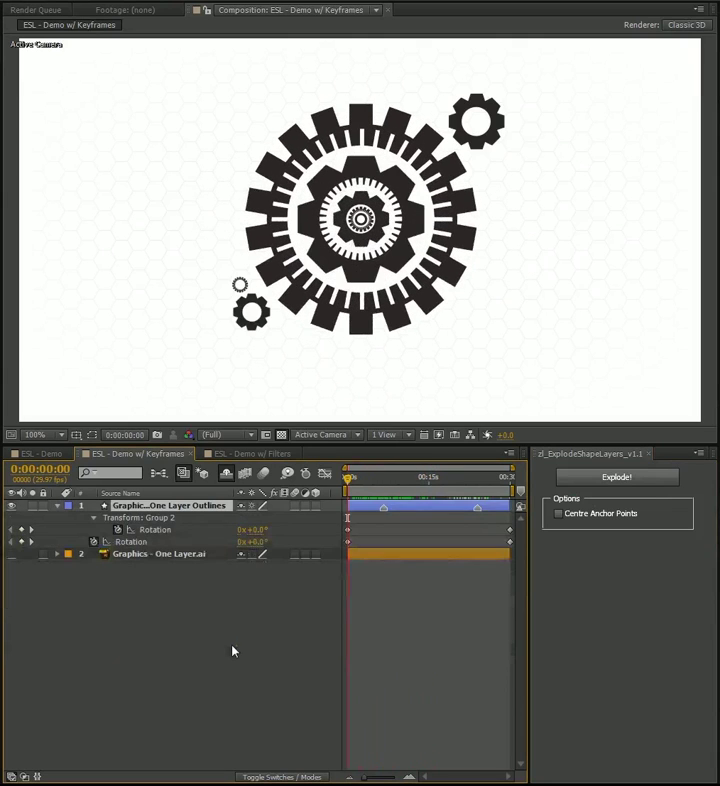
left_click(232, 647)
- Switch to the ESL - Demo w/ Filters composition and look through the shape attributes that can be added to the Outlines layer
left_click(262, 453)
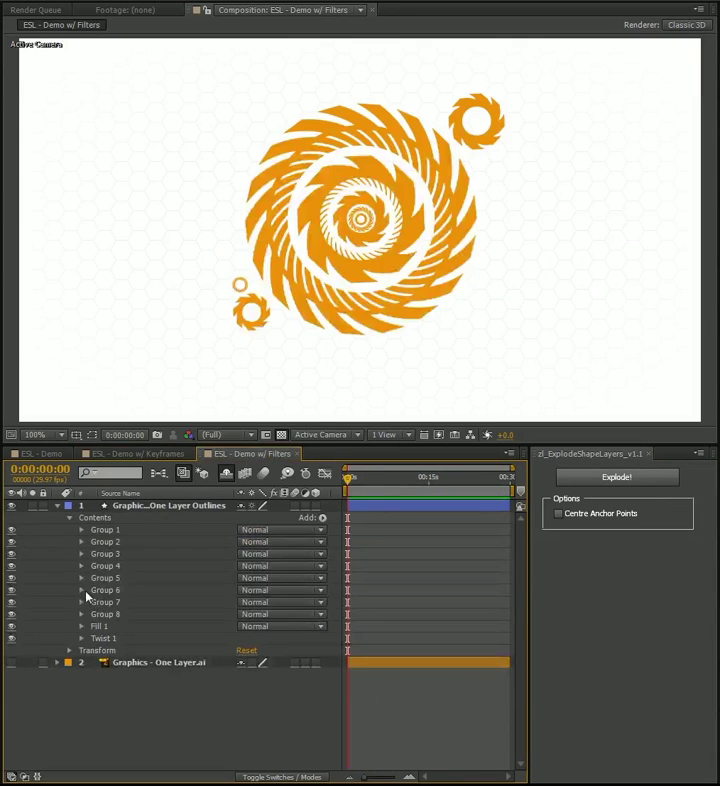
left_click(172, 508)
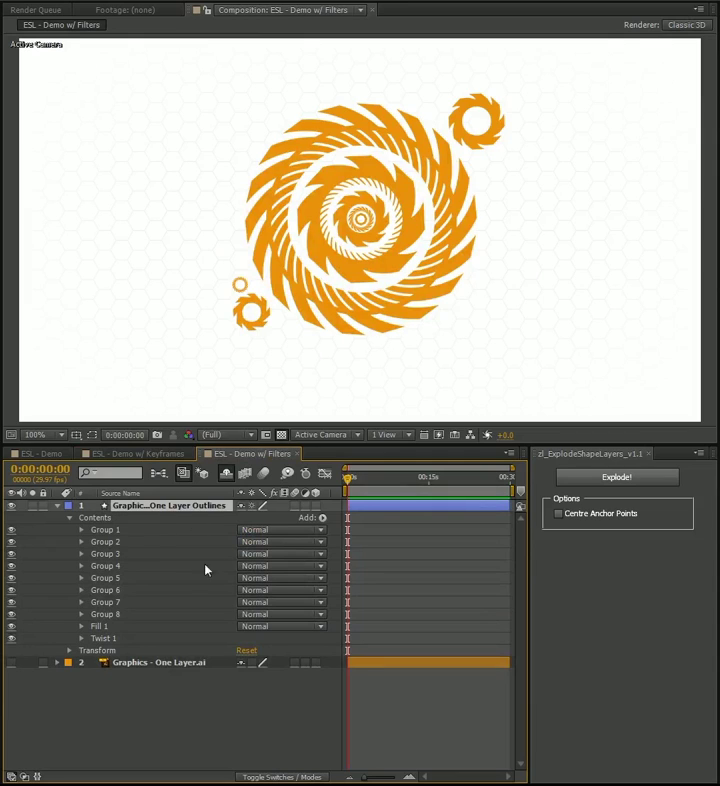
left_click(324, 519)
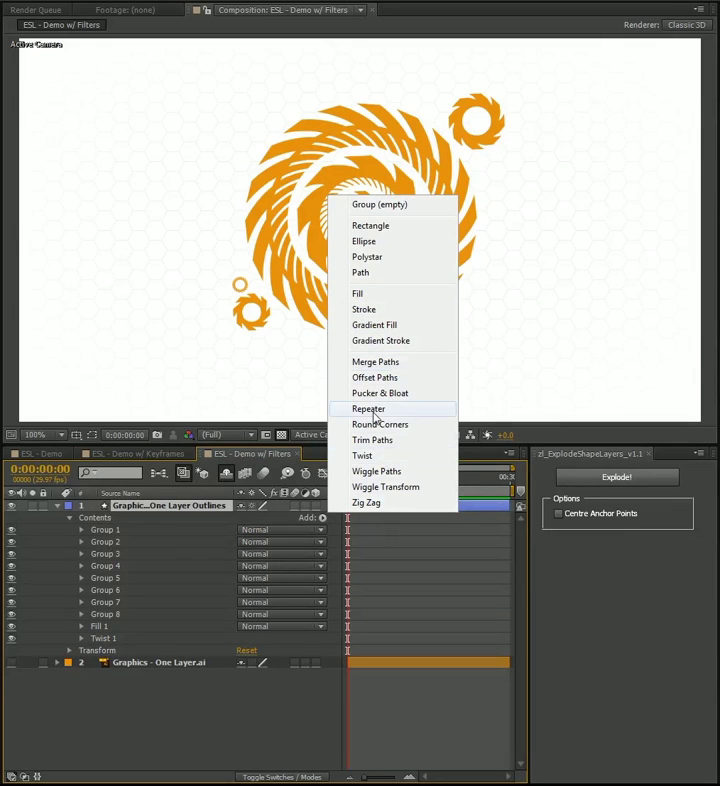
left_click(207, 507)
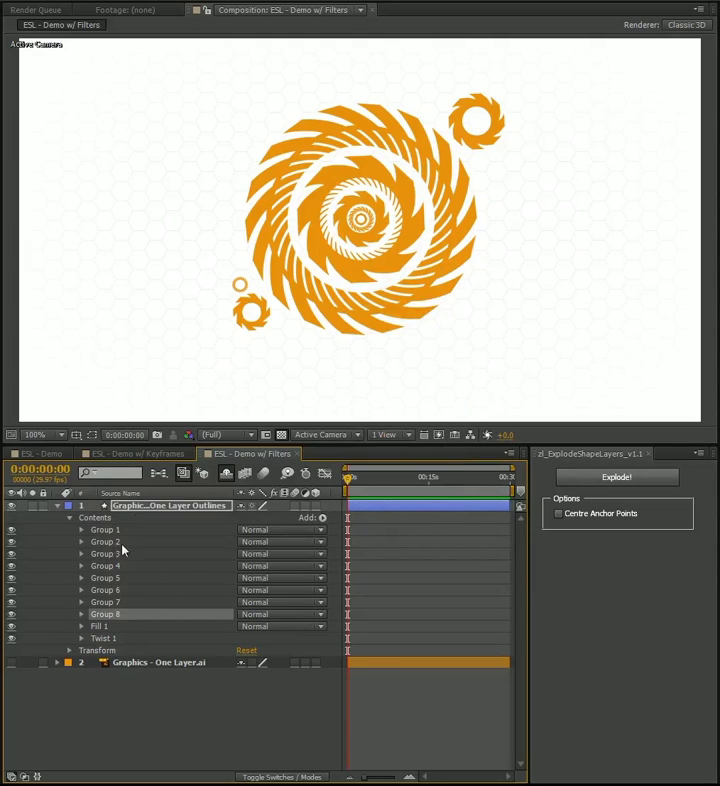
- Try another colour for Fill 1 and a different angle for Twist 1 in the Outlines layer, keeping neither change
left_click(102, 627)
left_click(81, 626)
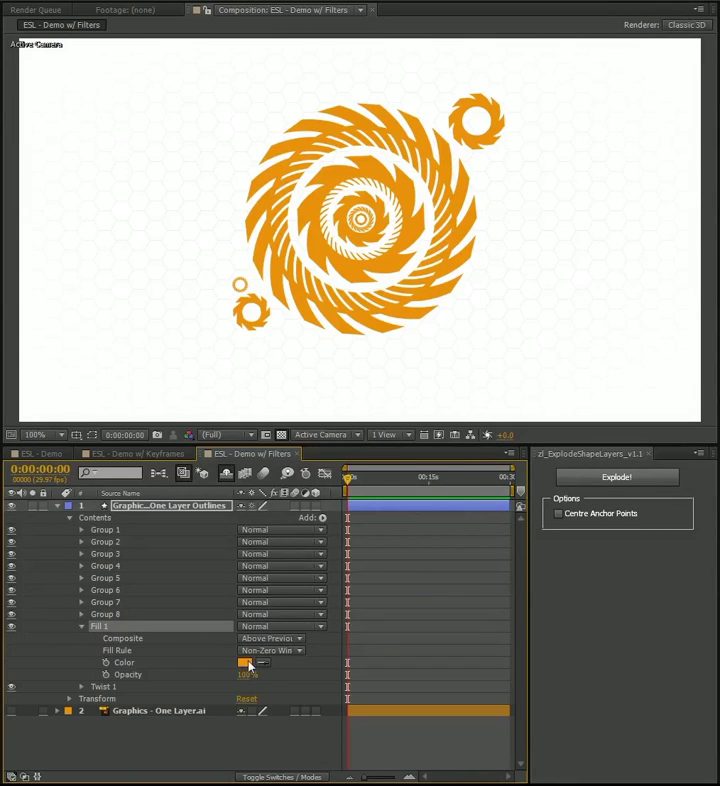
left_click(248, 662)
left_click_drag(622, 499, 643, 470)
key("Escape")
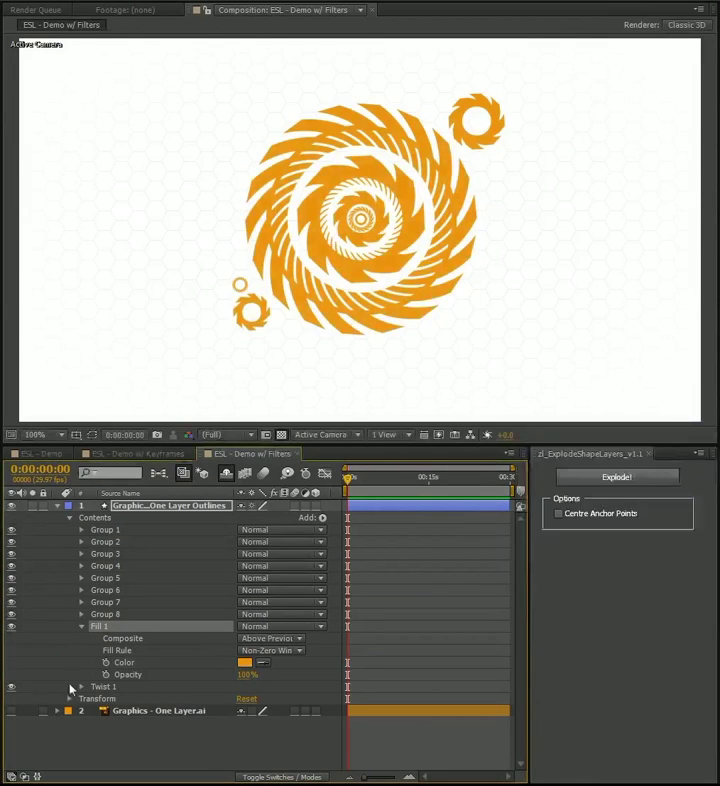
left_click(81, 687)
left_click_drag(245, 699, 205, 650)
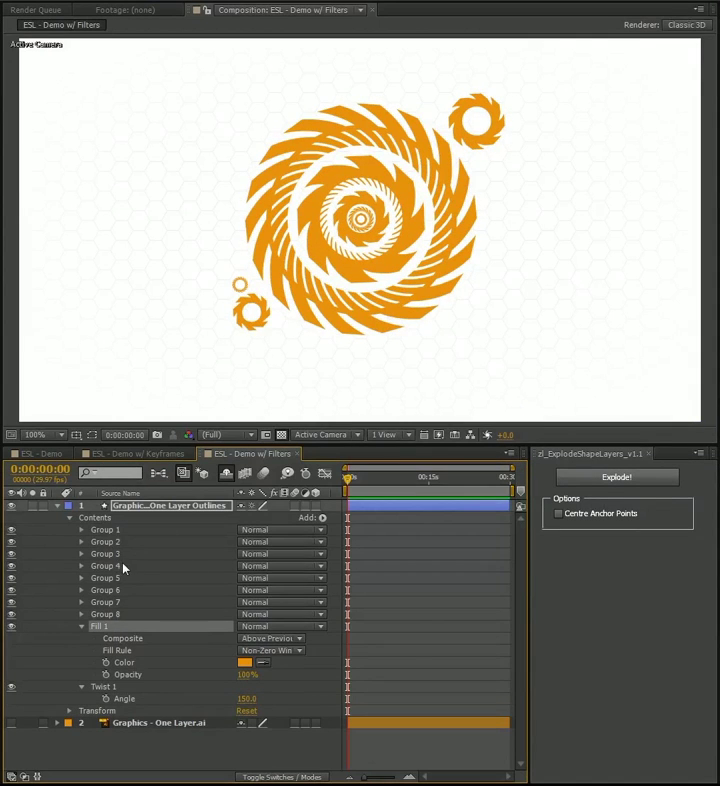
- Collapse Fill 1 and Twist 1 in the Outlines layer's contents and explode the layer into separate layers
left_click(170, 508)
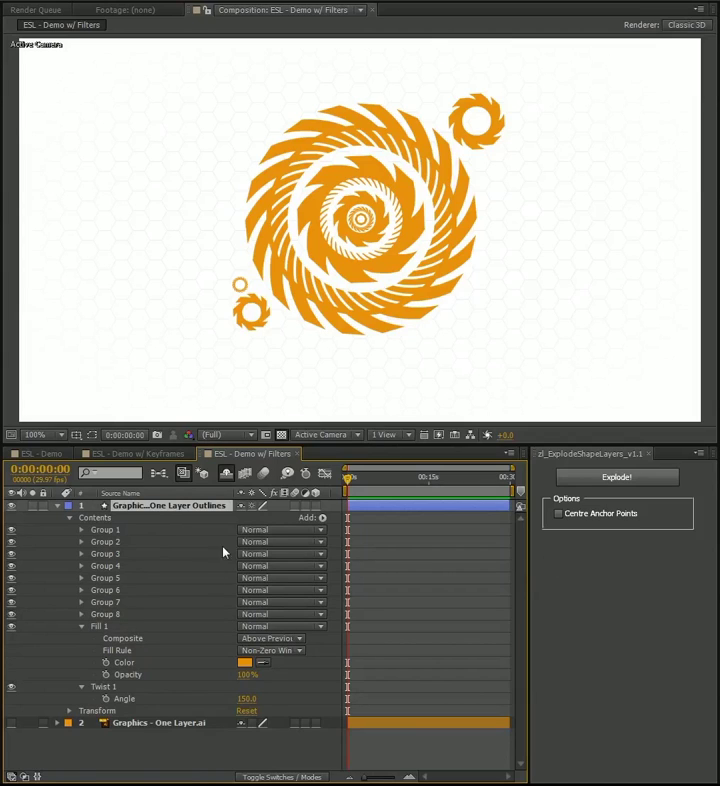
left_click(115, 629)
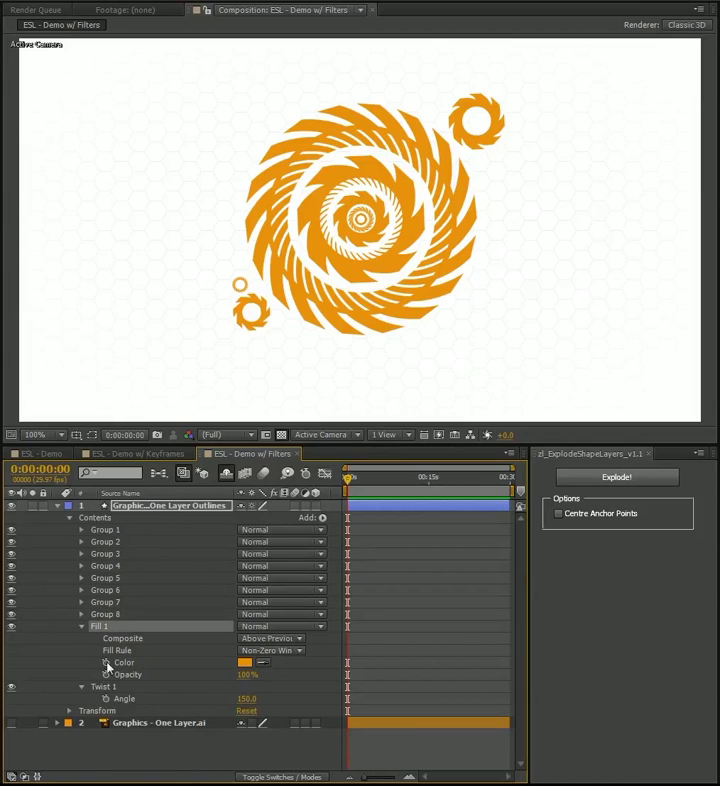
left_click(103, 692, "ctrl")
left_click(82, 627)
left_click(82, 638)
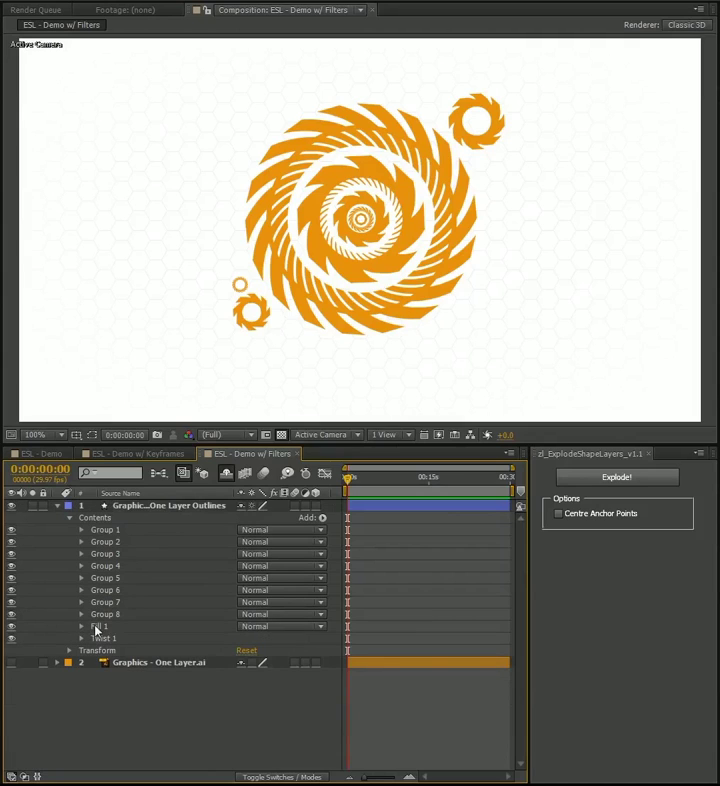
left_click(150, 505)
left_click(614, 478)
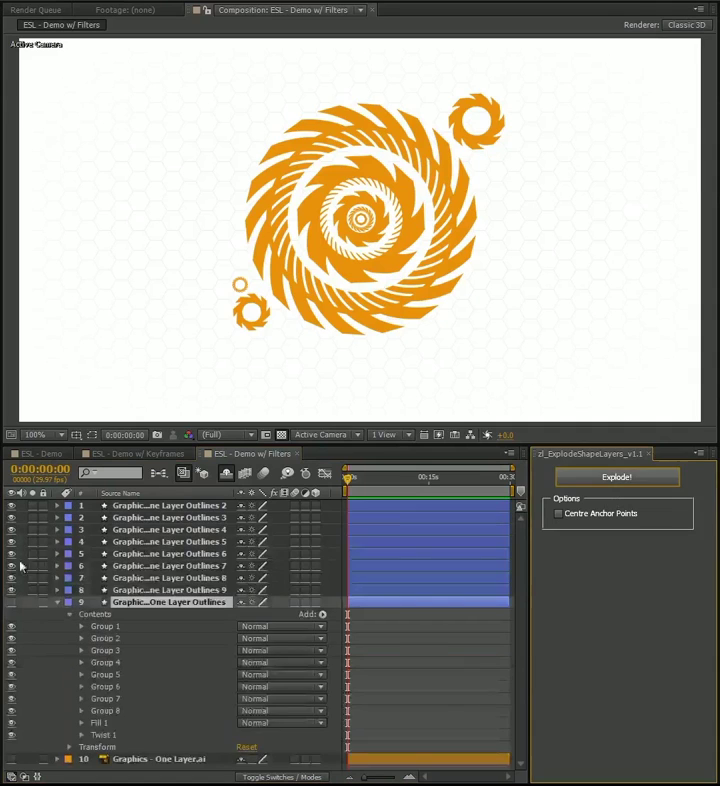
- Collapse the original Outlines layer, expand Outlines 7 and Outlines 8, and examine Group 6, Fill 1 and Twist 1 in Outlines 7
left_click(57, 602)
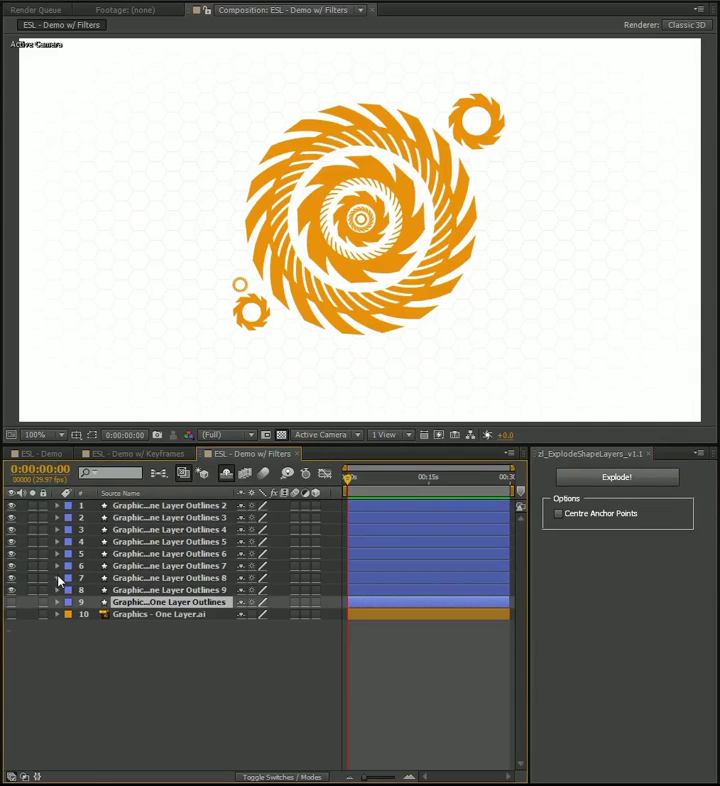
left_click(57, 578)
left_click(57, 566)
left_click(69, 578)
left_click(117, 592)
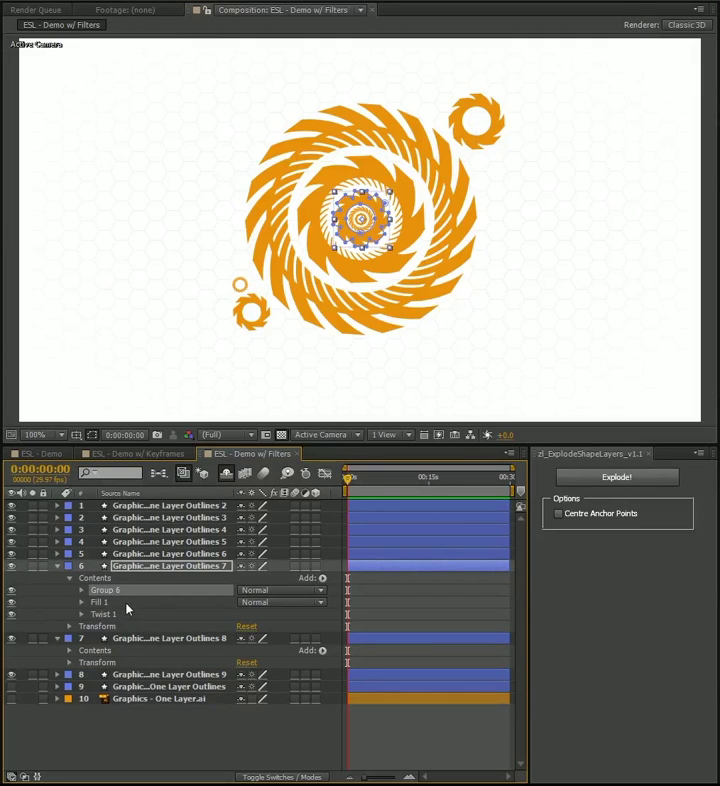
left_click(127, 603)
left_click(104, 614)
- Expand the contents of Outlines 8 and examine its Group 7 and Fill 1
left_click(70, 651)
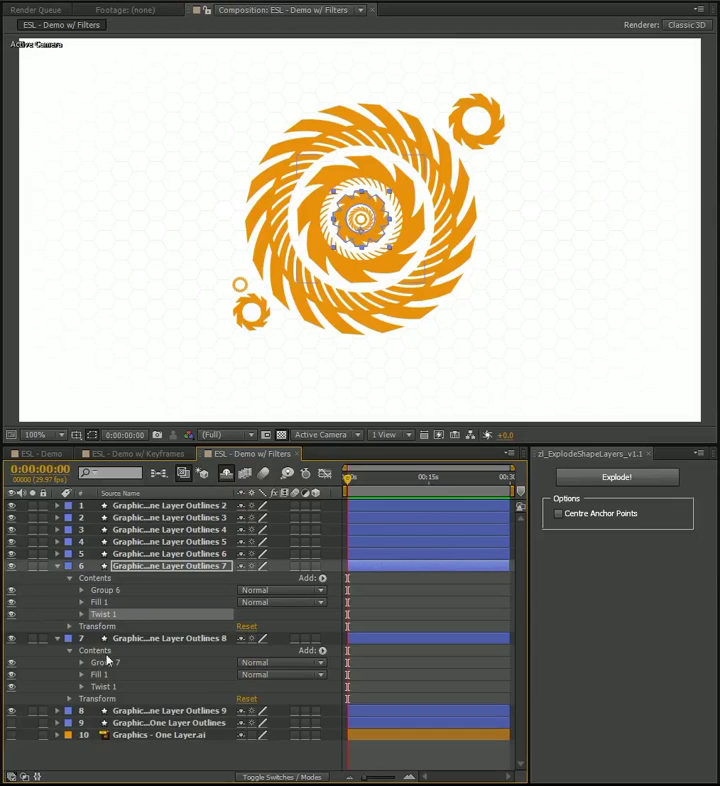
left_click(110, 662)
left_click(110, 674)
left_click(113, 664)
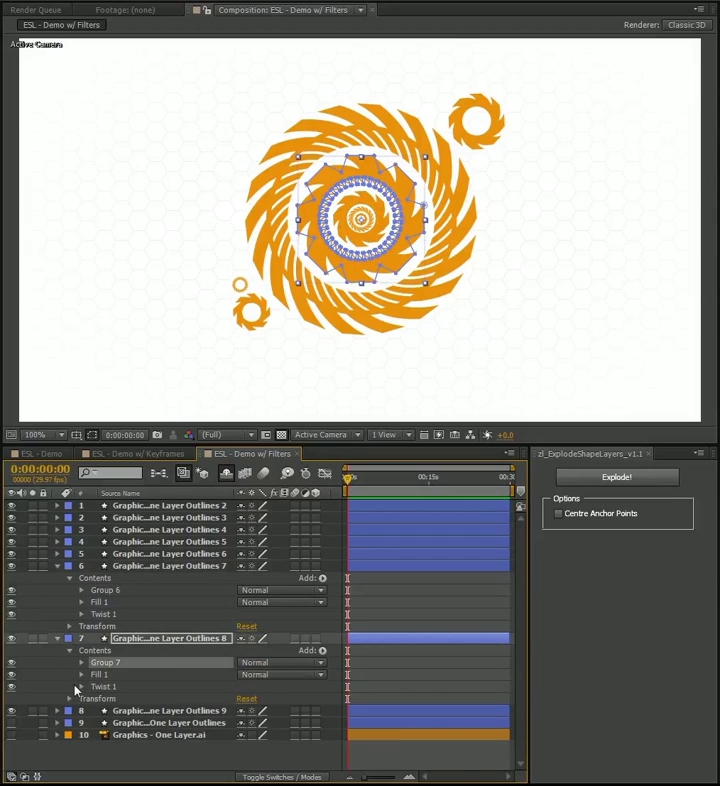
- Try different Twist 1 angles on Outlines 8, including 55 and -162, and undo the angle changes
left_click(81, 686)
left_click(132, 697)
left_click_drag(240, 704, 181, 699)
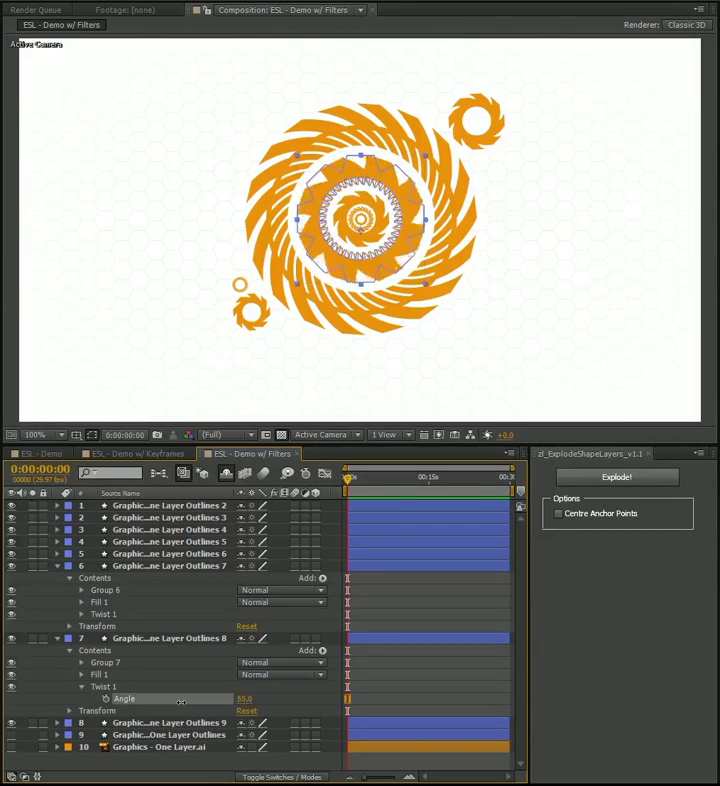
left_click_drag(246, 699, 116, 706)
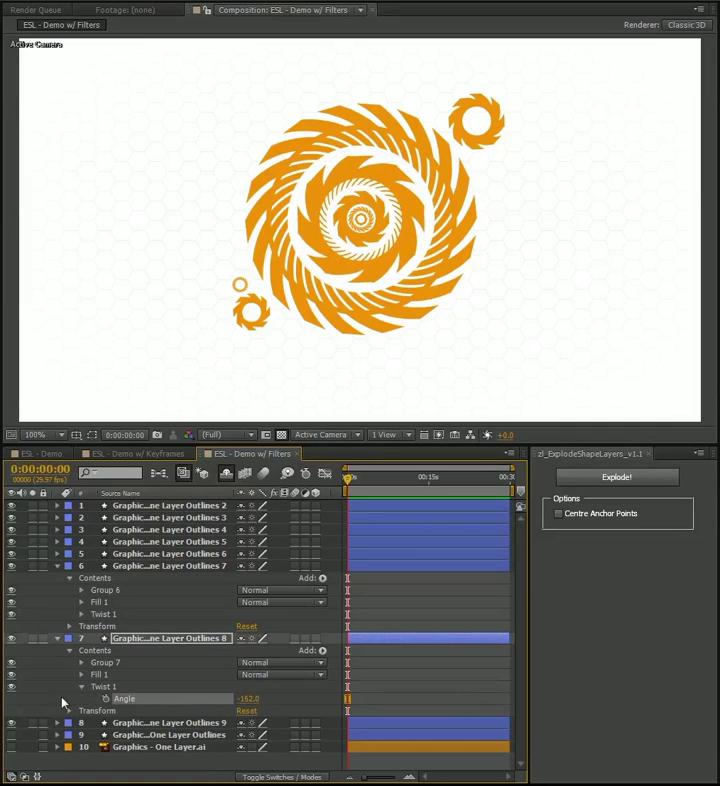
key("ctrl+z")
- Collapse the Outlines 7 and Outlines 8 layers and clear the layer selection
left_click(147, 568)
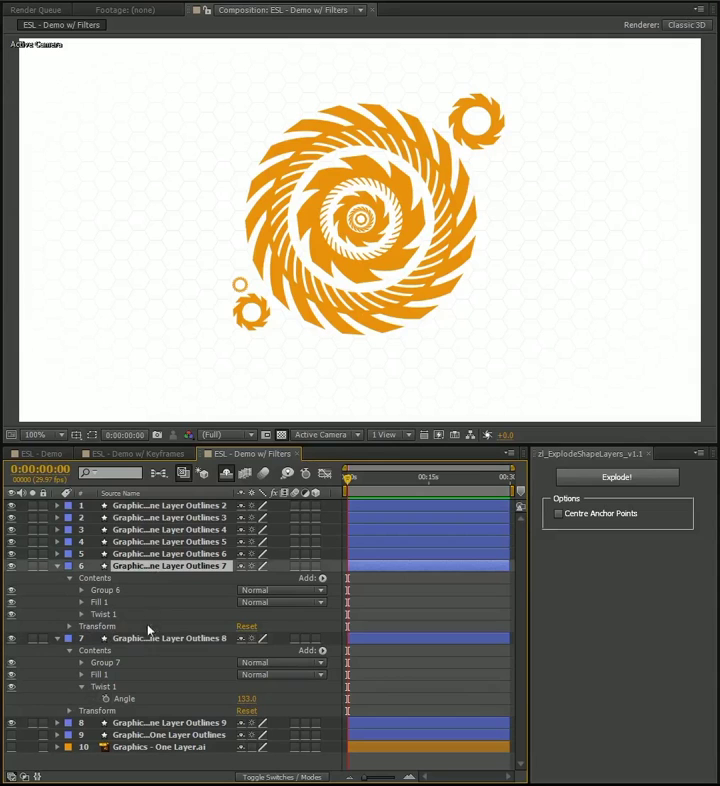
left_click(56, 567)
left_click(142, 657)
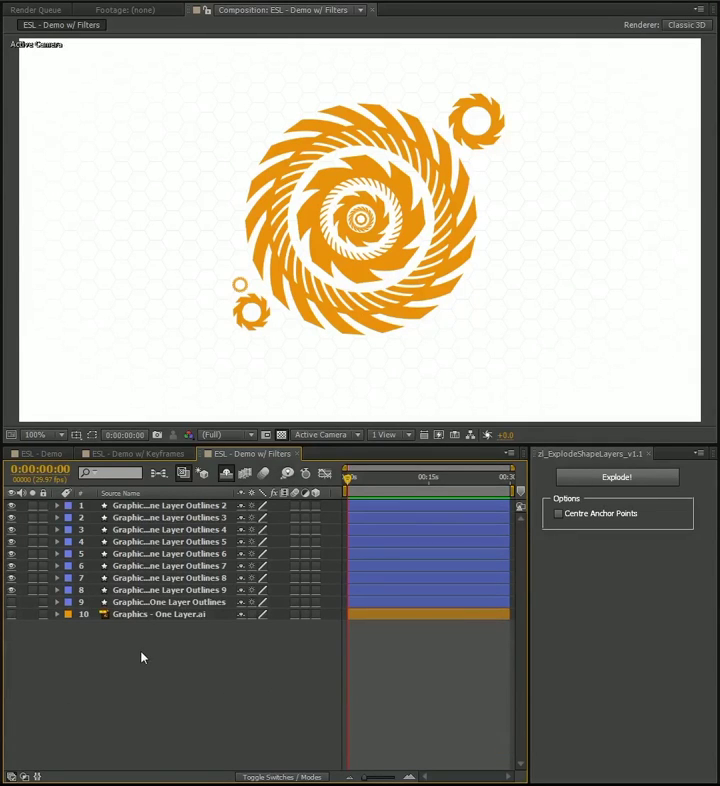